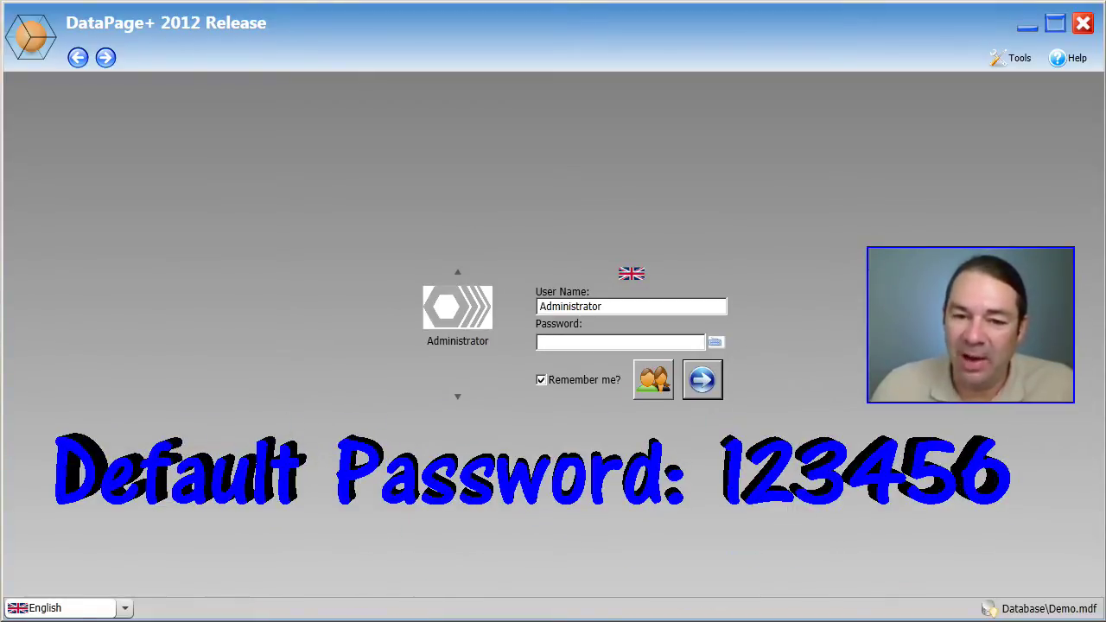
Step: Sign in with the administrator password and list every part in the database as thumbnails
type("123456")
key("Return")
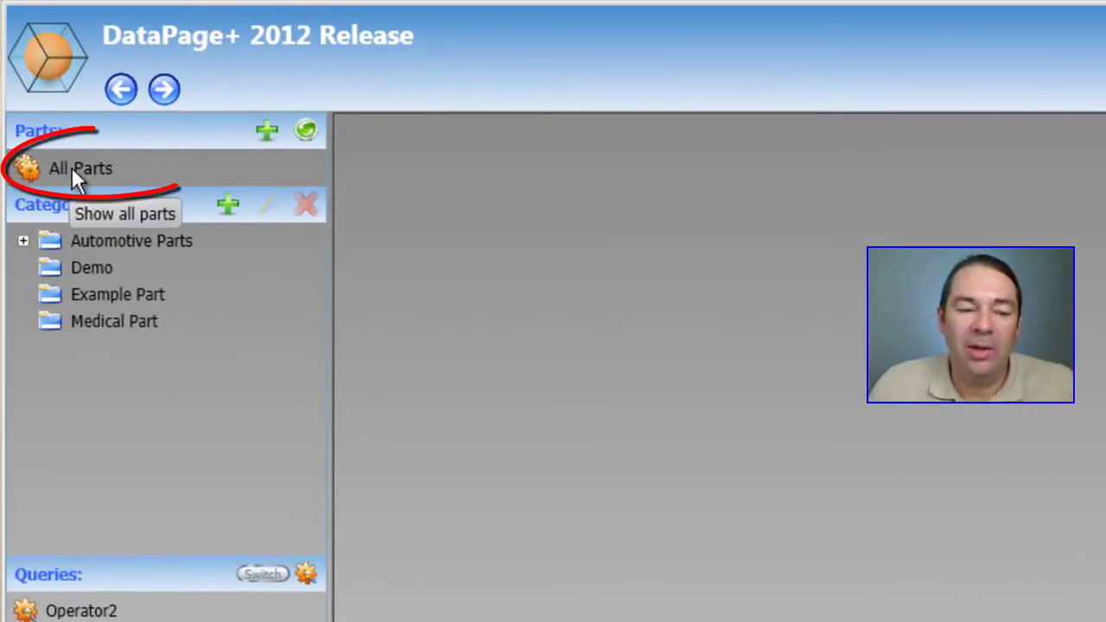
left_click(72, 167)
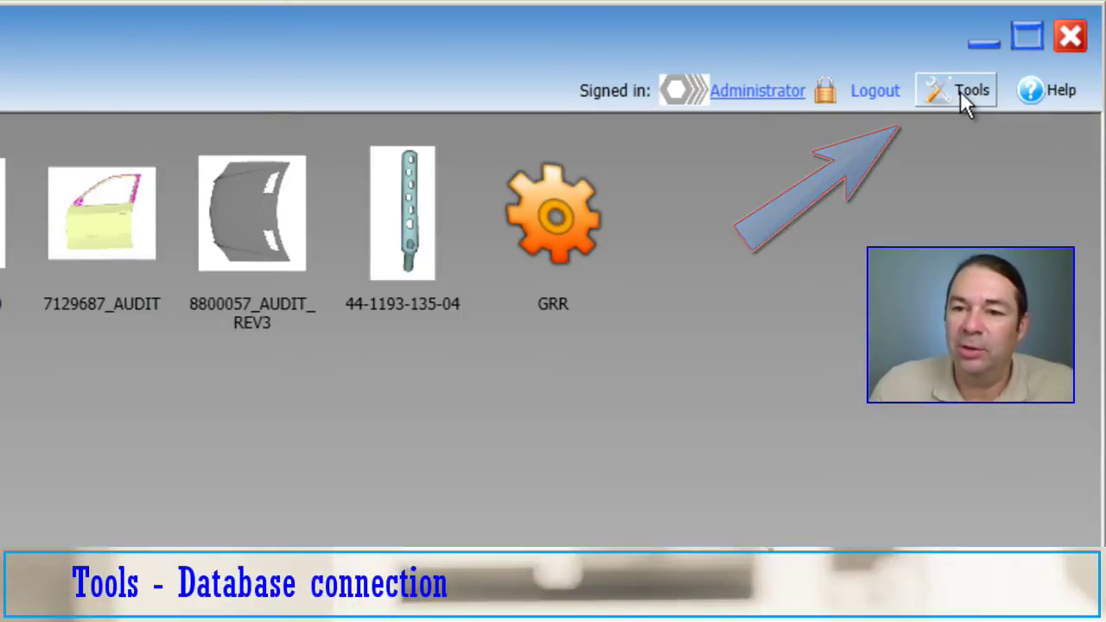
Step: Start a new local database from the database connection settings, located in C:\Users\Public\Documents\SPC_Data\
left_click(961, 92)
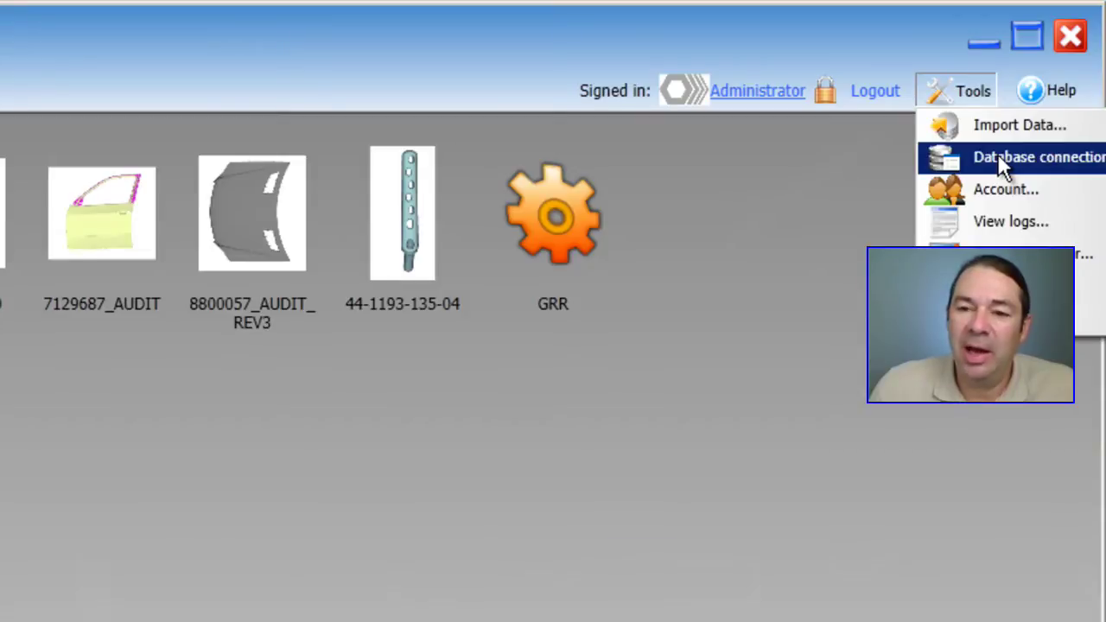
left_click(999, 158)
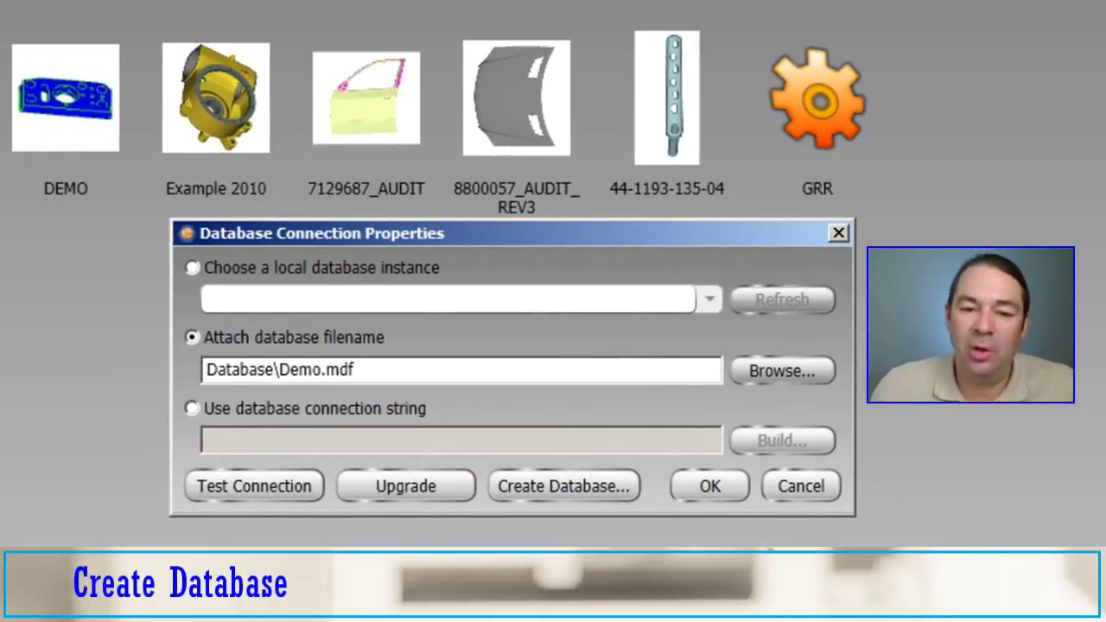
left_click(558, 486)
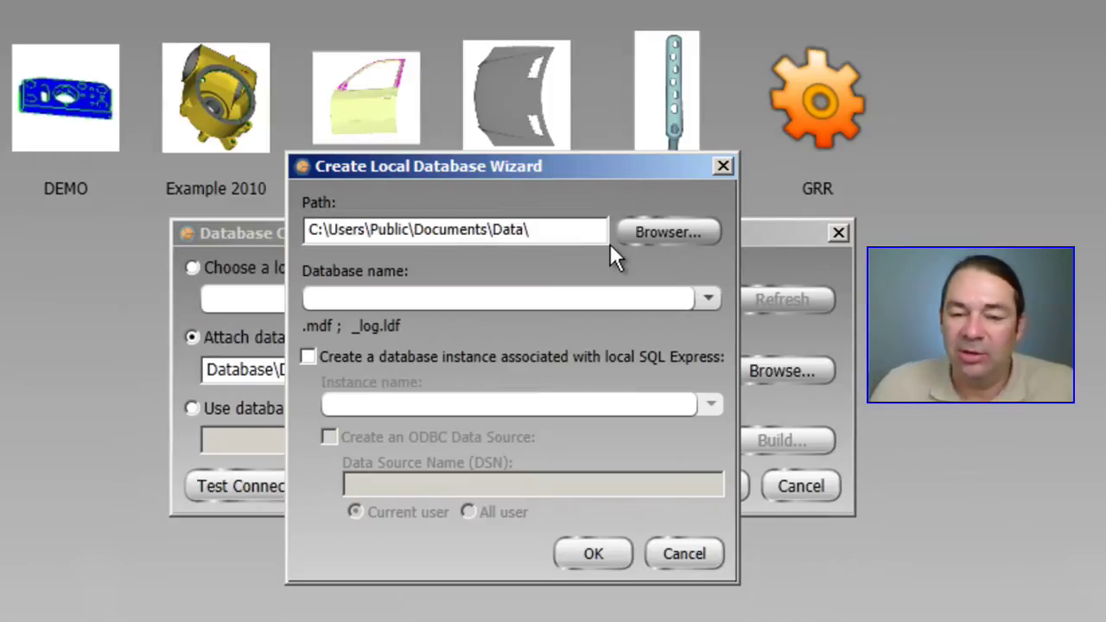
left_click(658, 232)
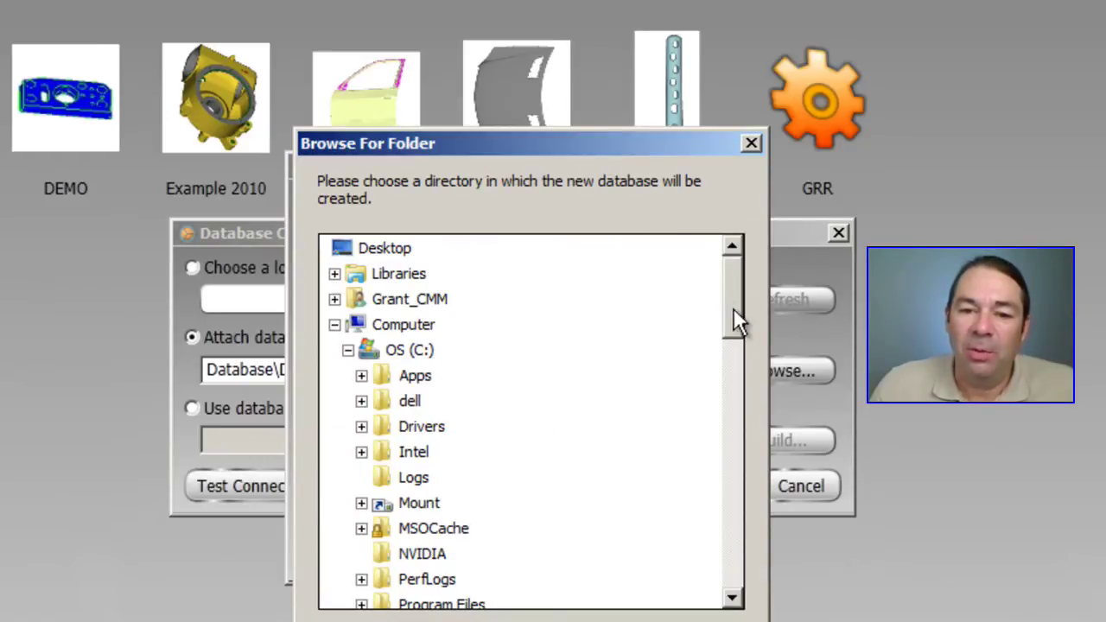
left_click_drag(733, 310, 720, 476)
left_click(482, 534)
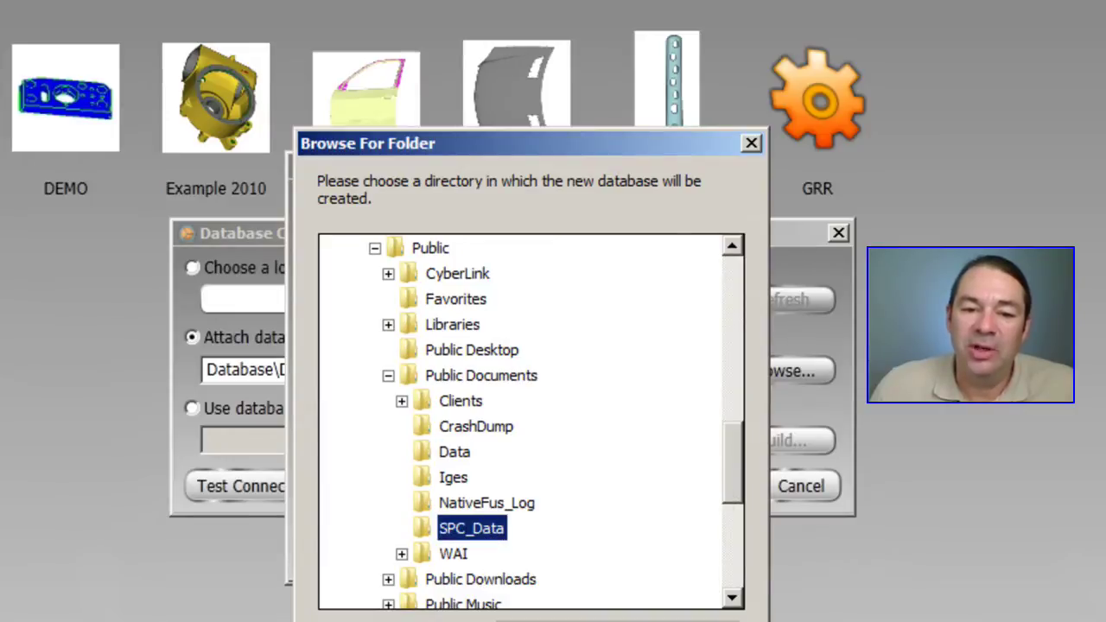
left_click(642, 620)
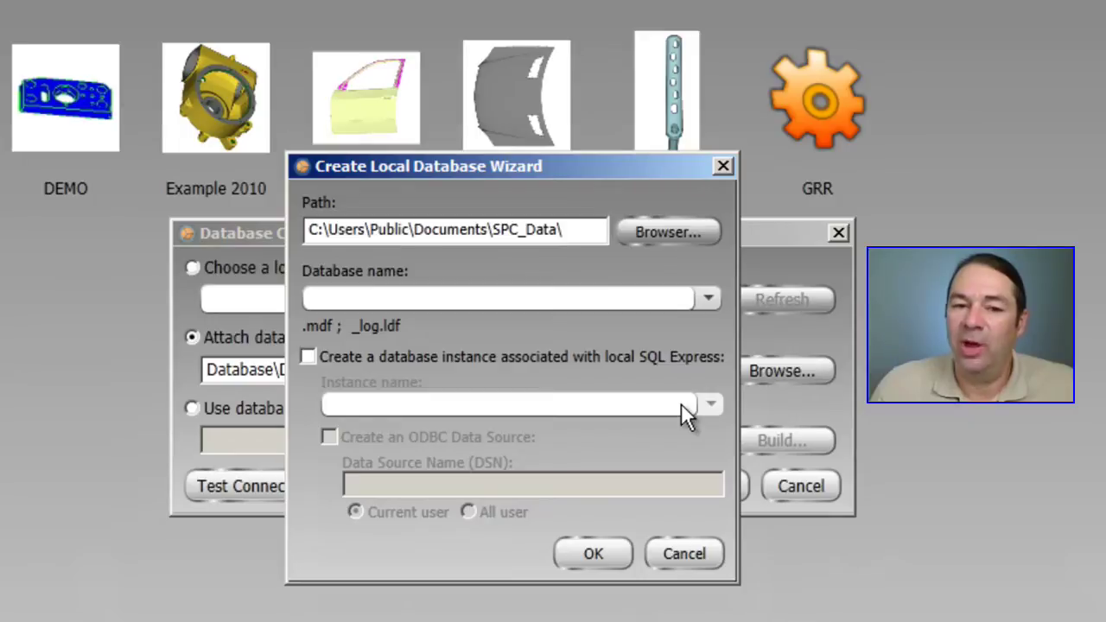
left_click(339, 297)
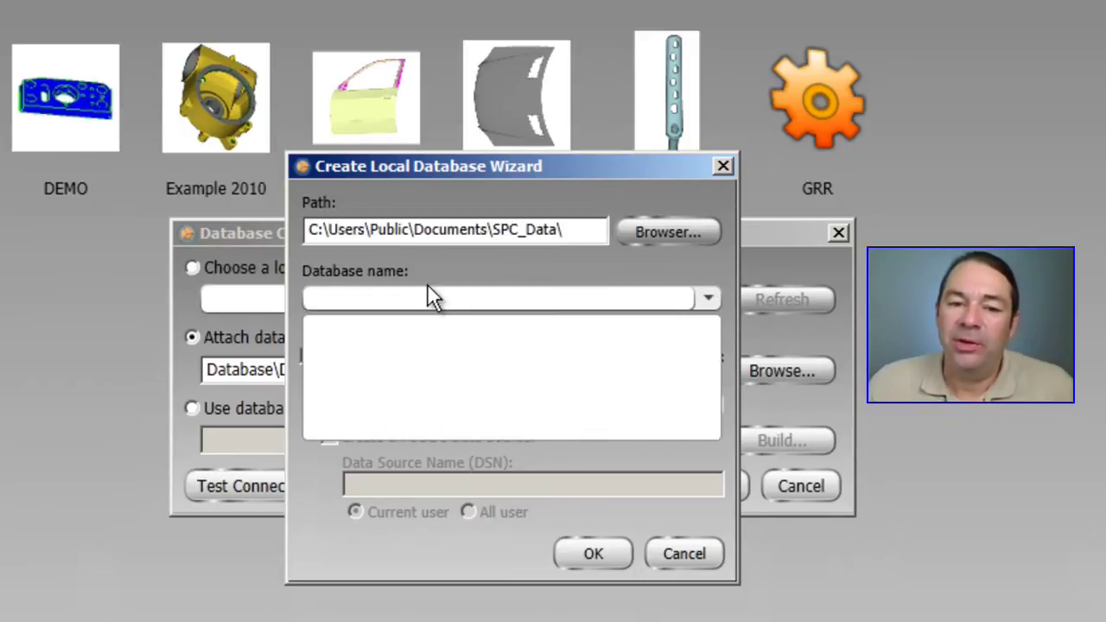
Step: Create database GrantDB1 with a matching SQL Express instance and a current-user ODBC data source
left_click(396, 293)
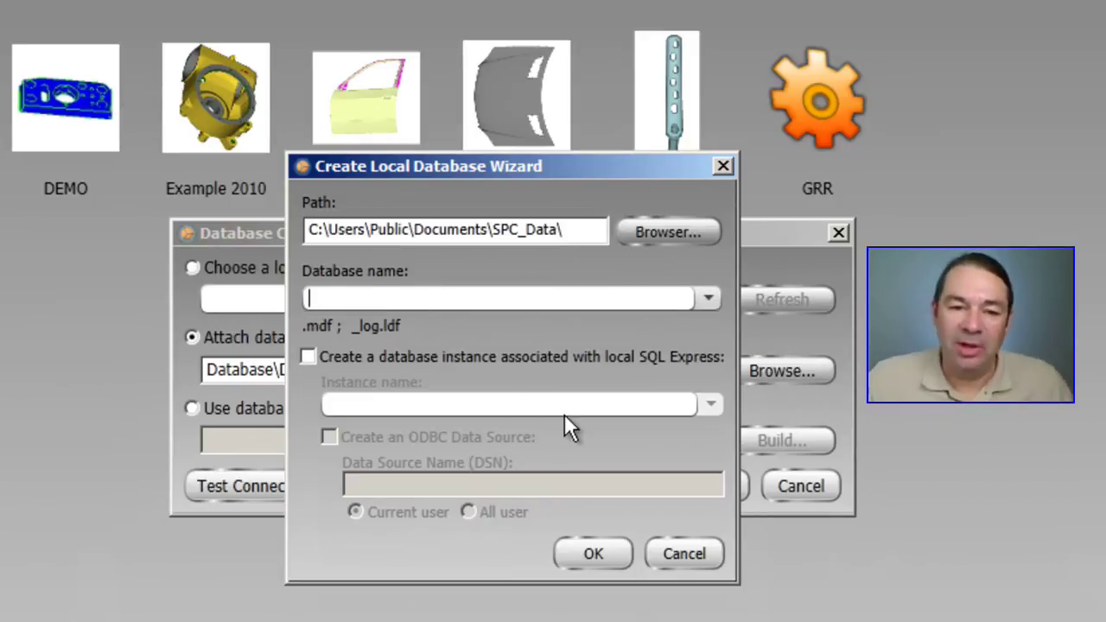
type("Gran")
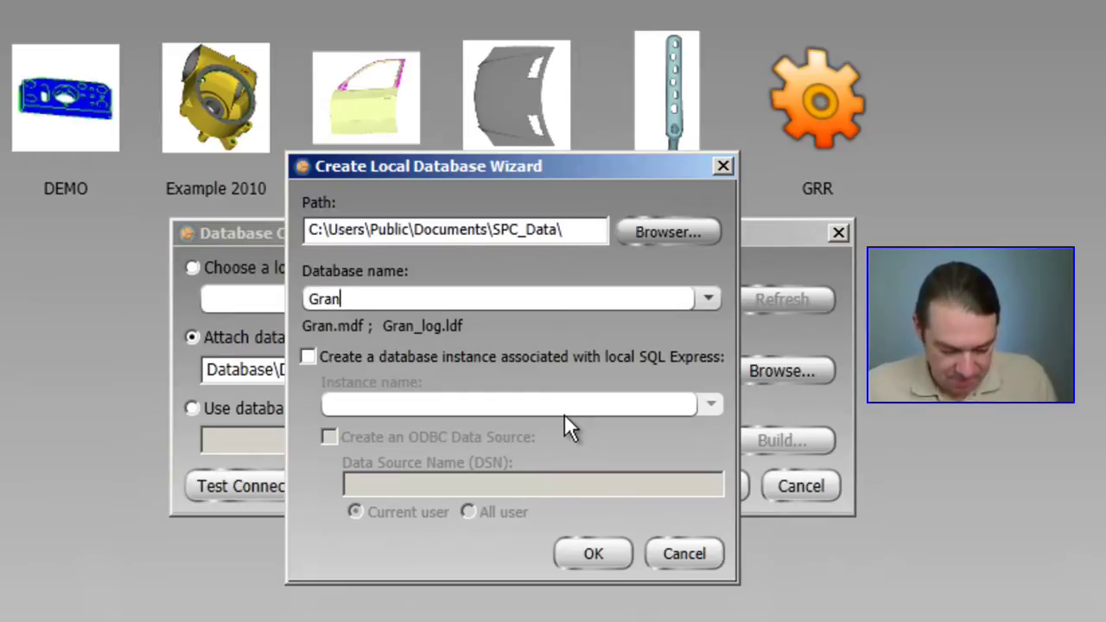
type("tDB1")
key("Tab")
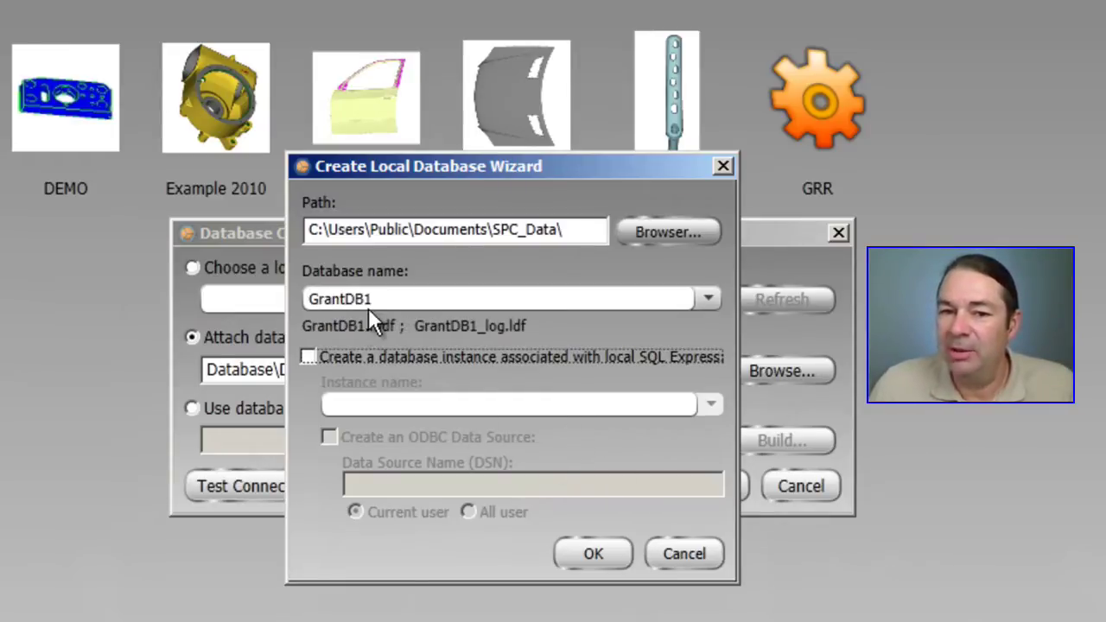
left_click(308, 356)
left_click(328, 438)
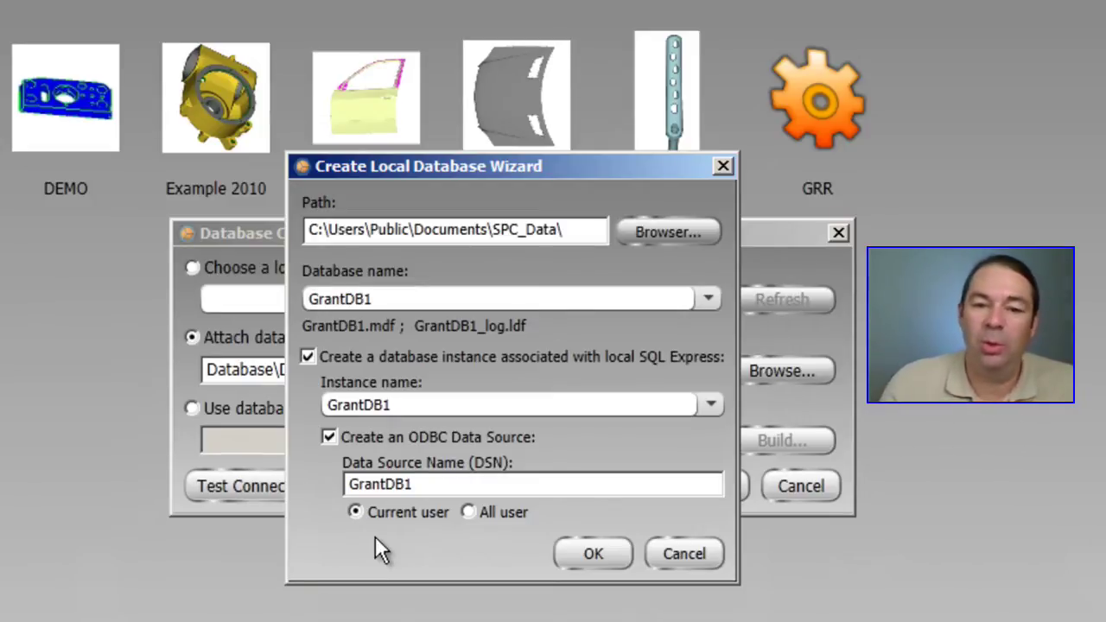
left_click(594, 557)
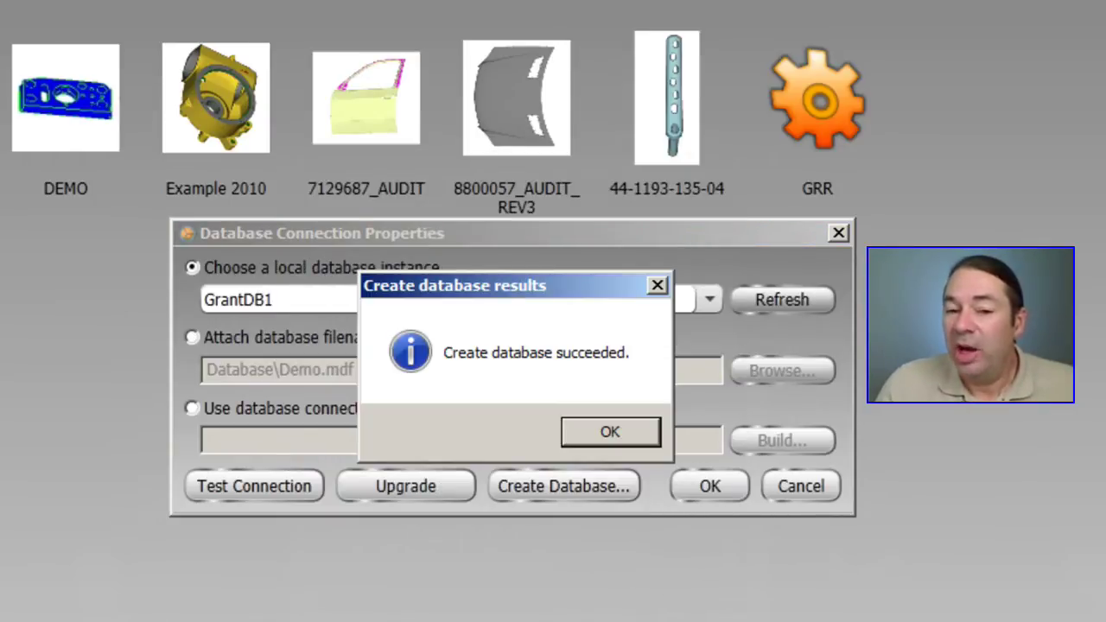
Step: Test the GrantDB1 connection successfully, then apply it and confirm the application restart
left_click(599, 429)
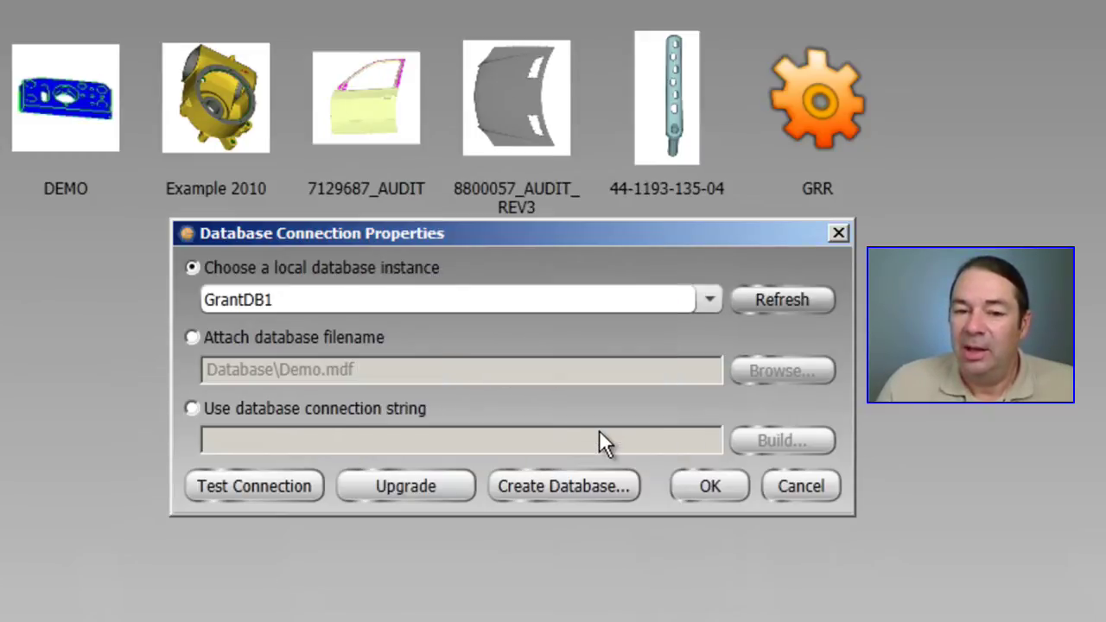
left_click(251, 483)
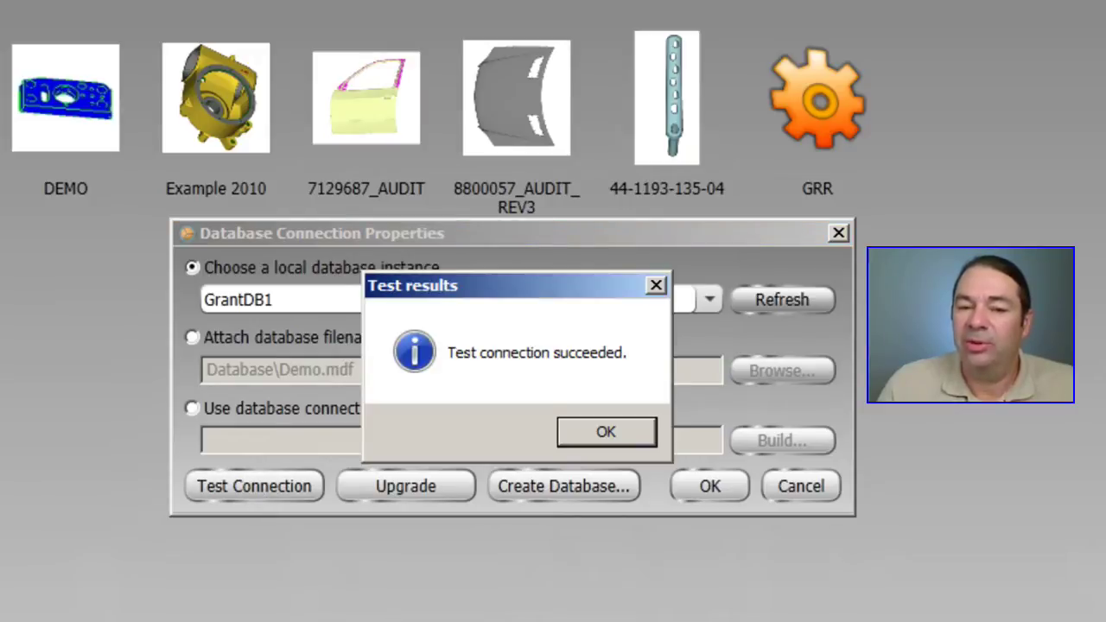
left_click(606, 436)
left_click(702, 485)
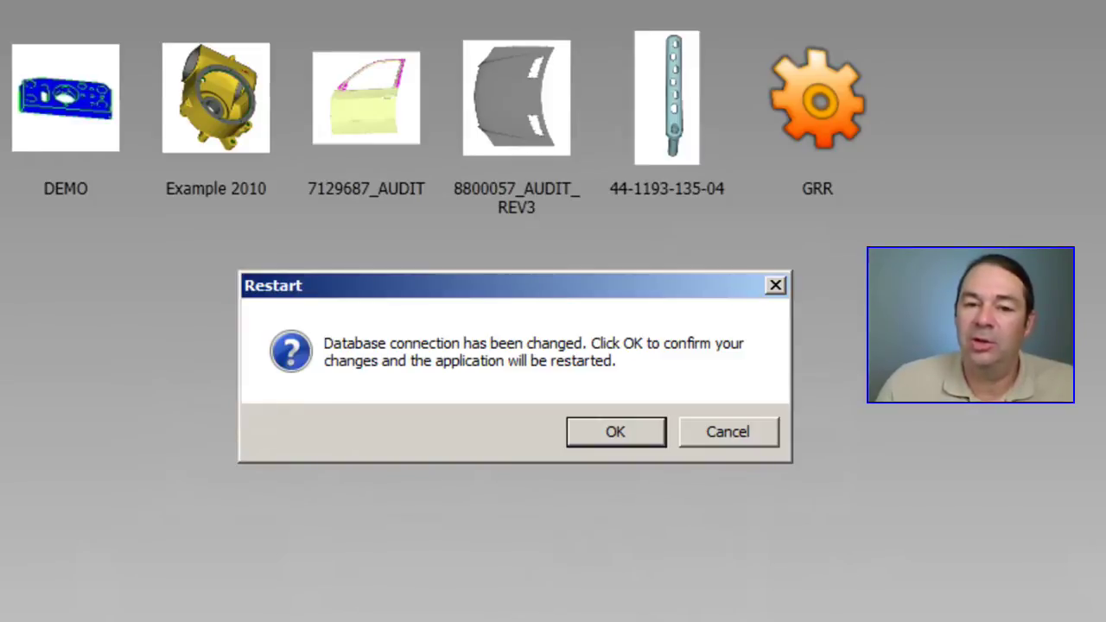
left_click(613, 431)
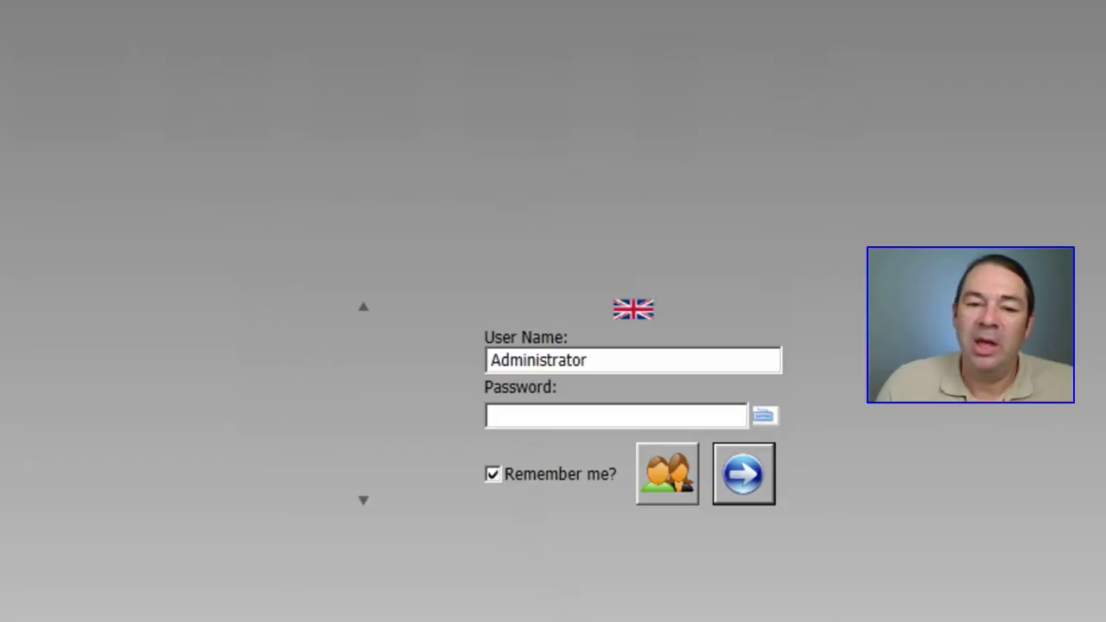
Step: Sign back in as administrator with the password after the restart
left_click(501, 420)
type("******")
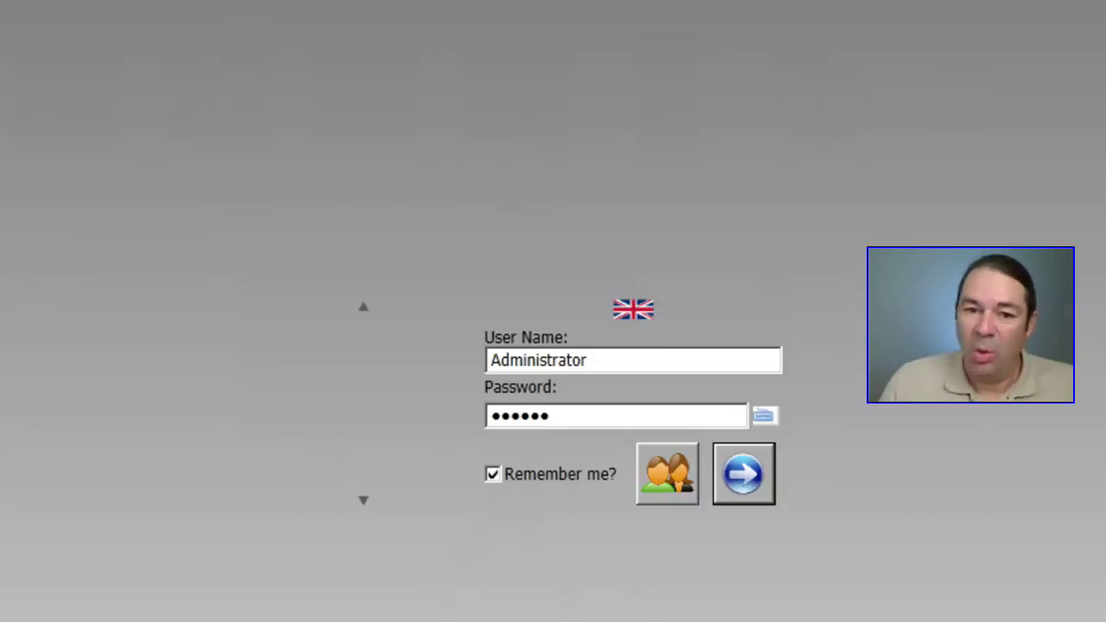
left_click(745, 475)
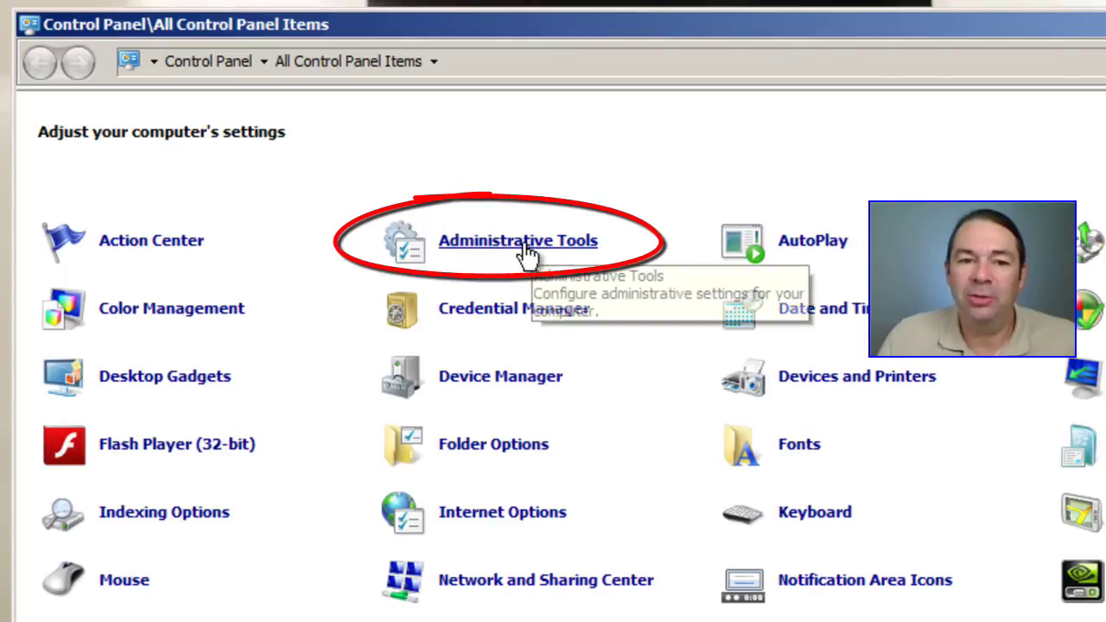
Step: Open Administrative Tools' ODBC data sources and select the GrantDB1 user data source
left_click(526, 252)
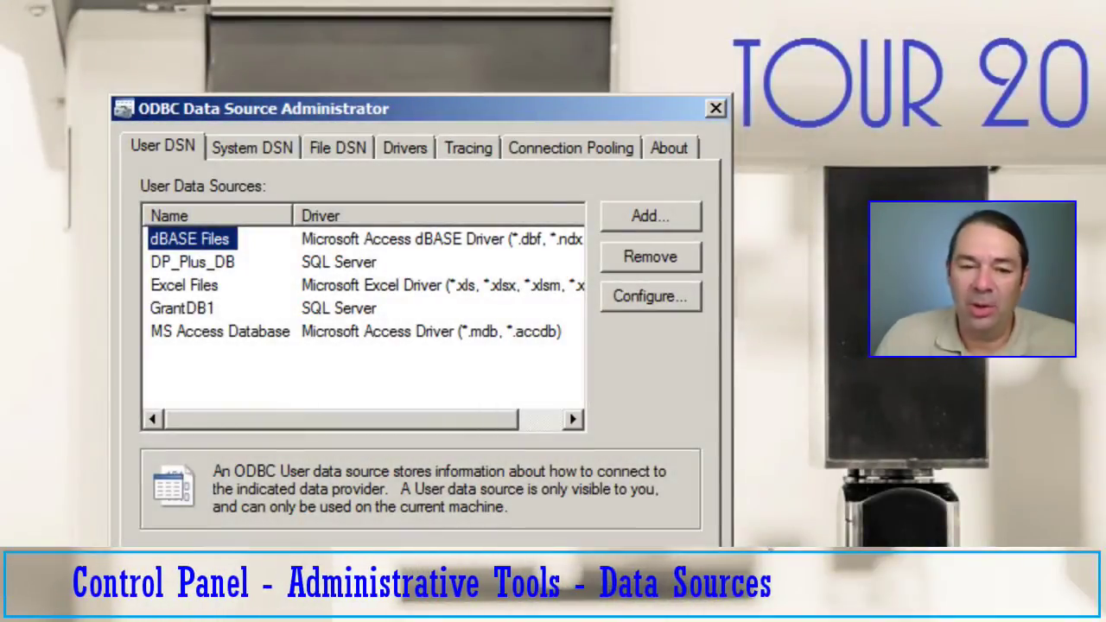
left_click(195, 310)
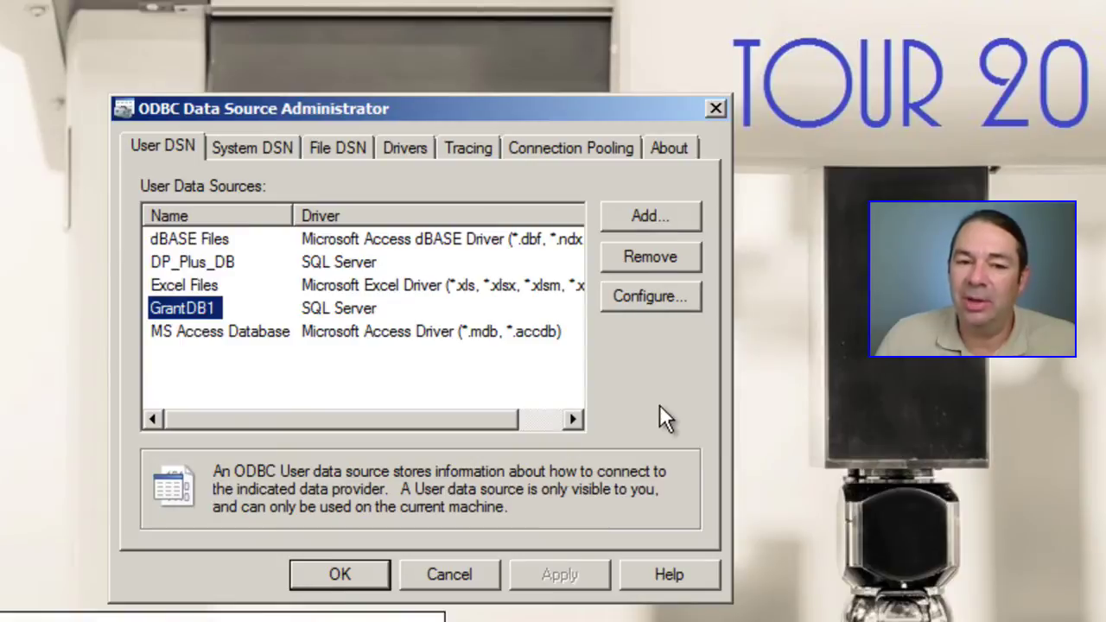
Step: Add a SQL Server user data source named MyDataBase pointing at server .\SQLEXPRESS
left_click(321, 396)
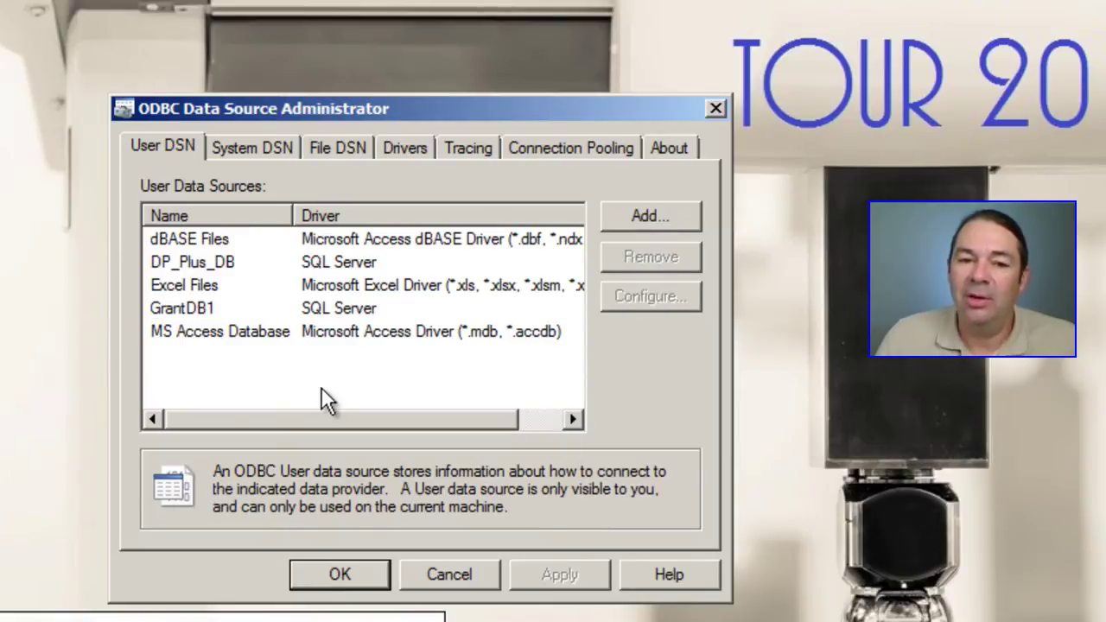
left_click(648, 216)
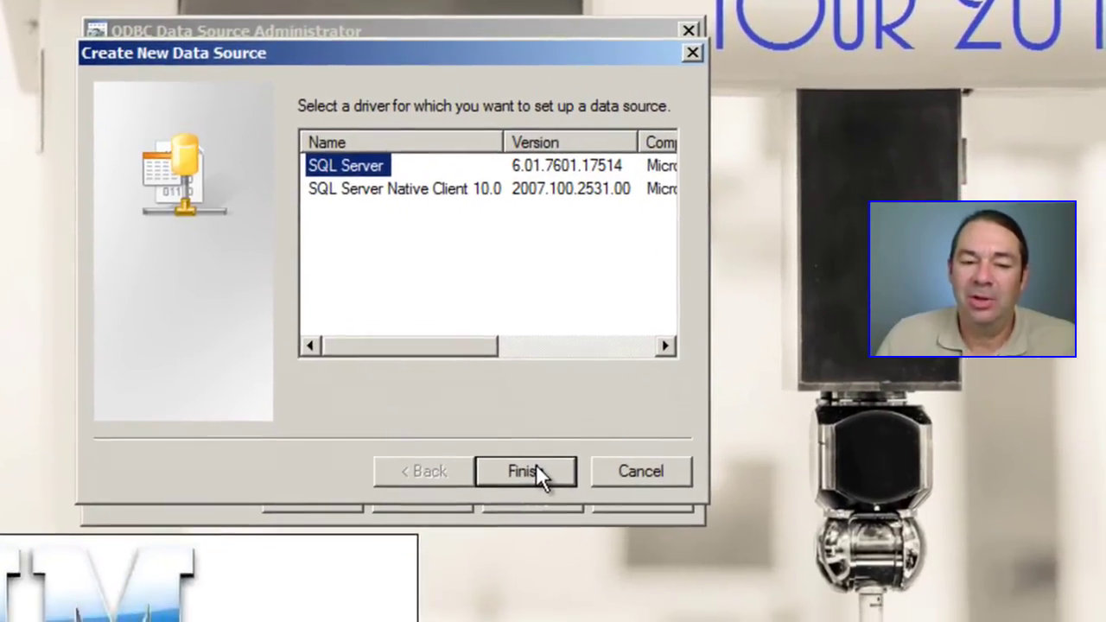
left_click(566, 550)
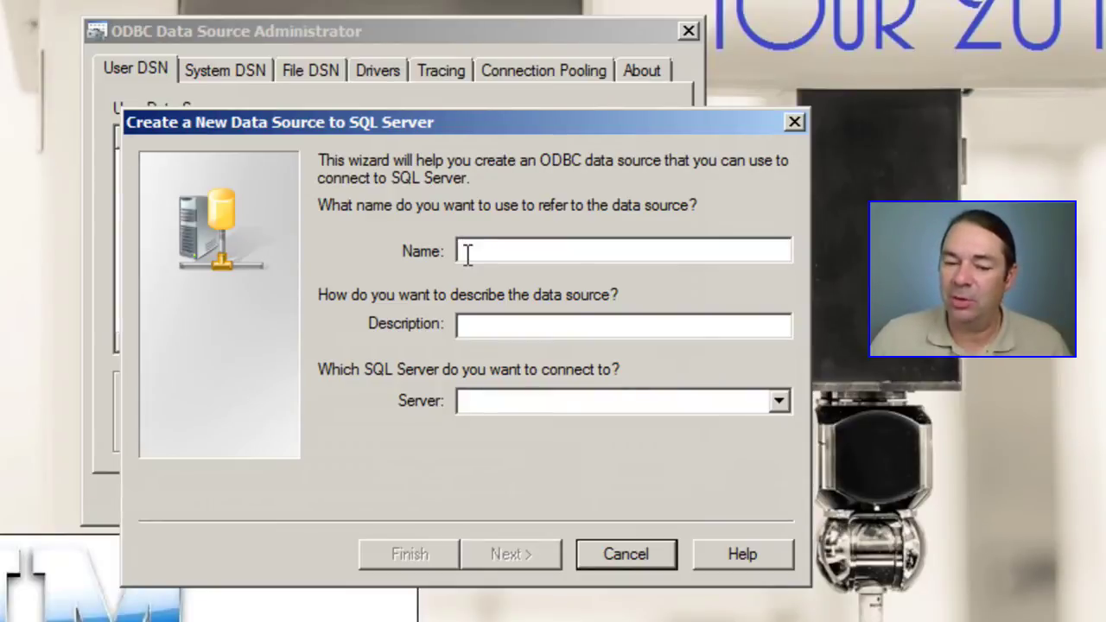
type("M")
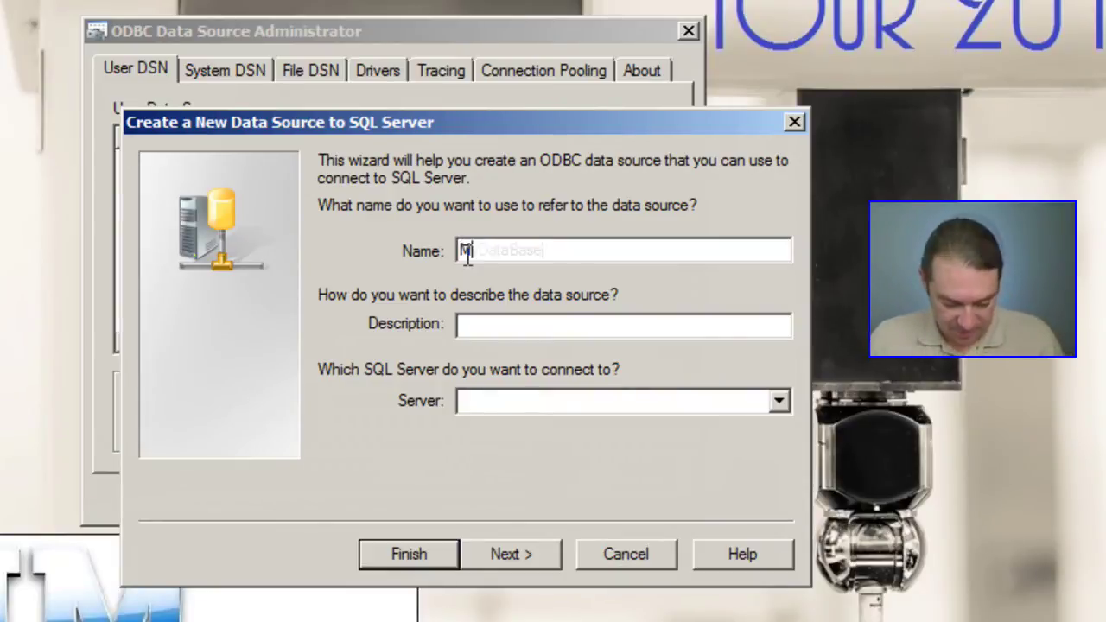
type("yDataBase")
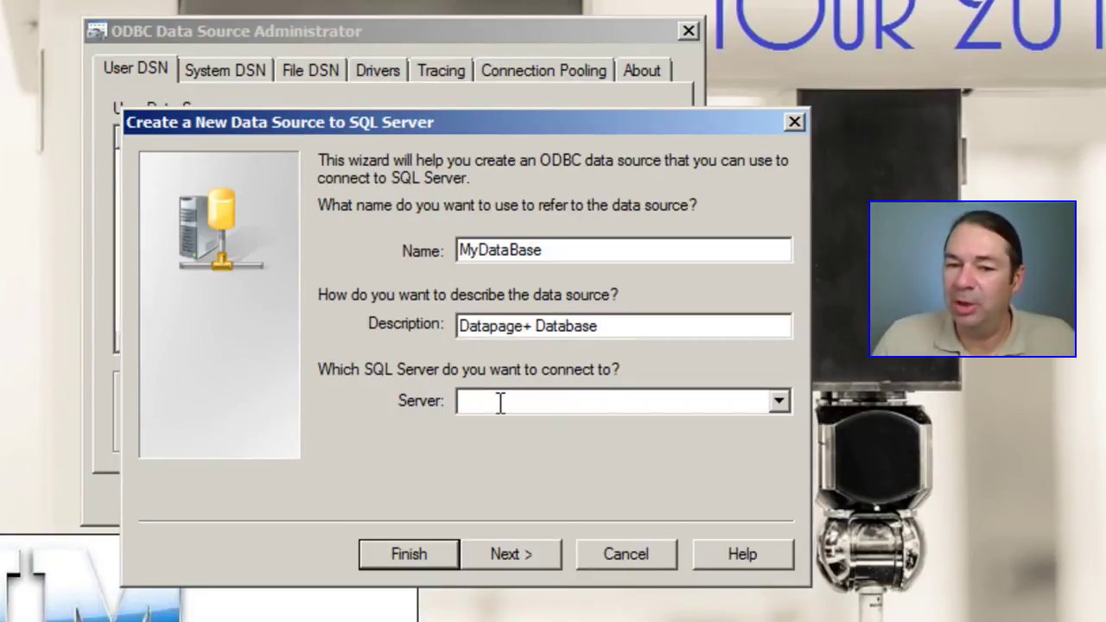
left_click(500, 401)
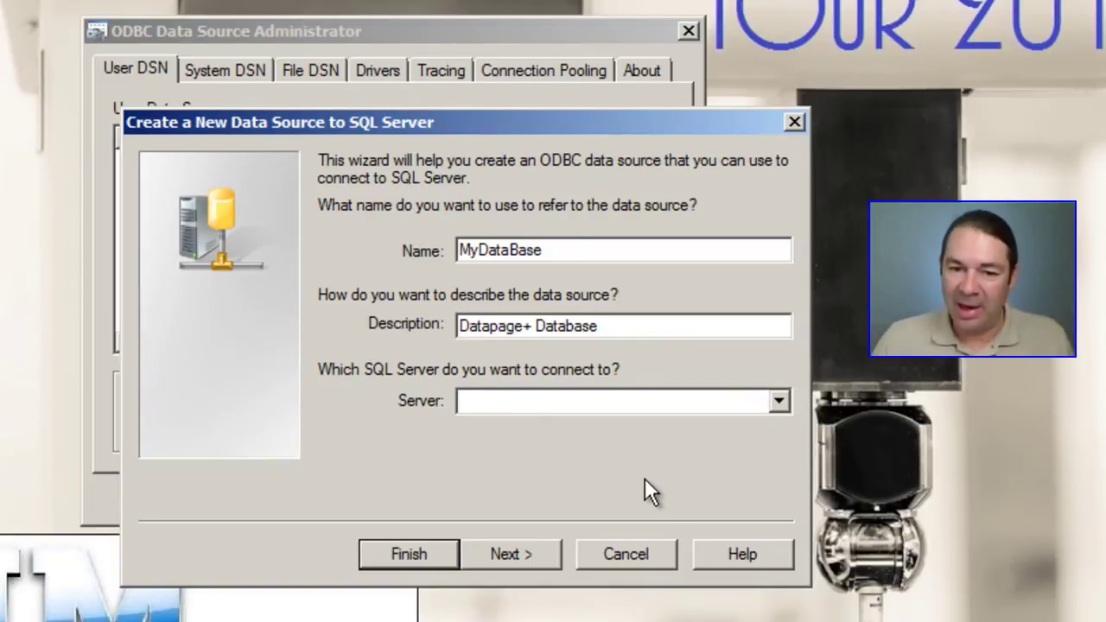
type(".")
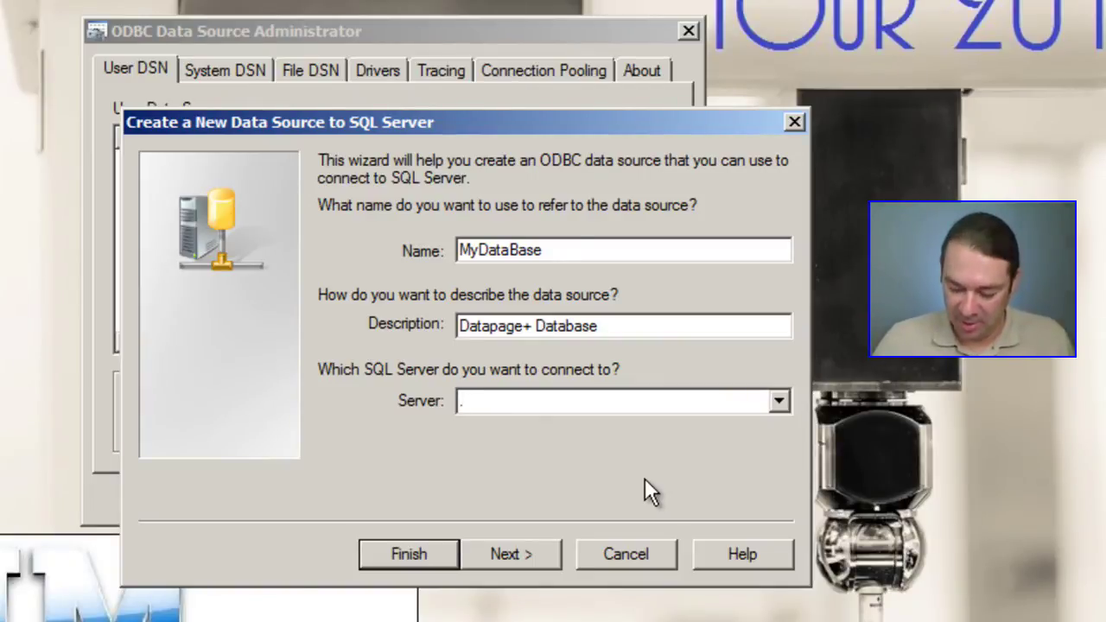
type("\\")
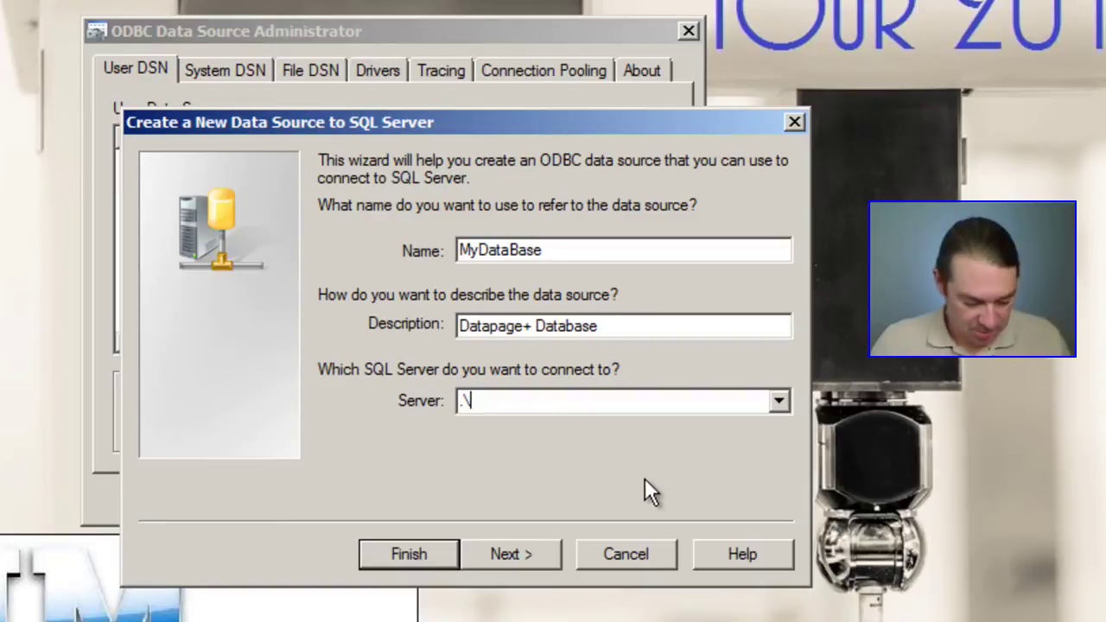
type("SQLE")
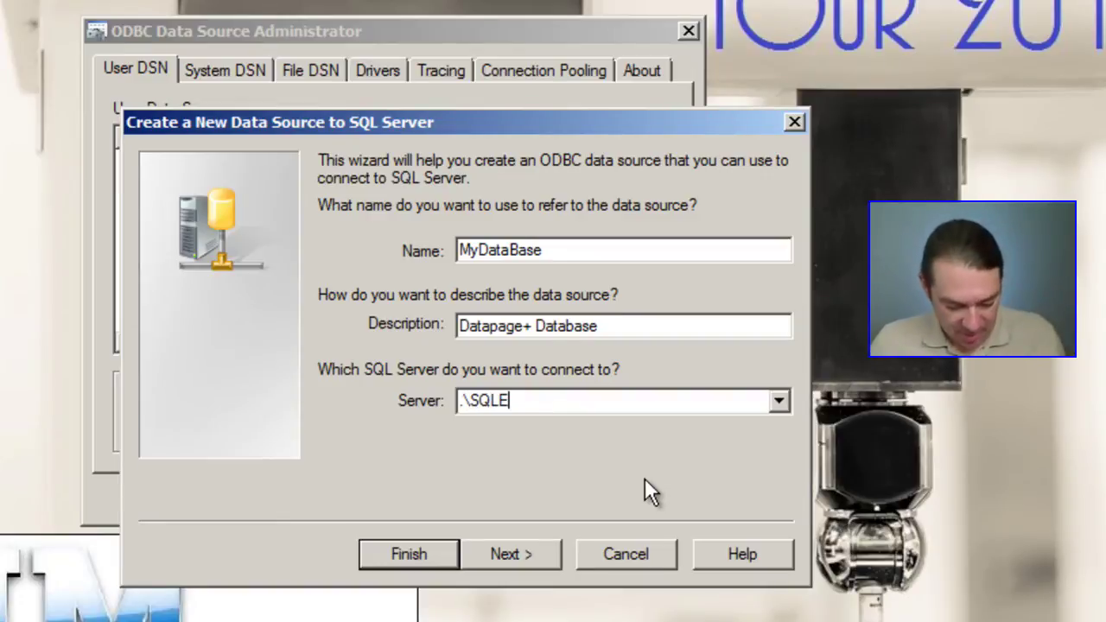
type("XPRESS")
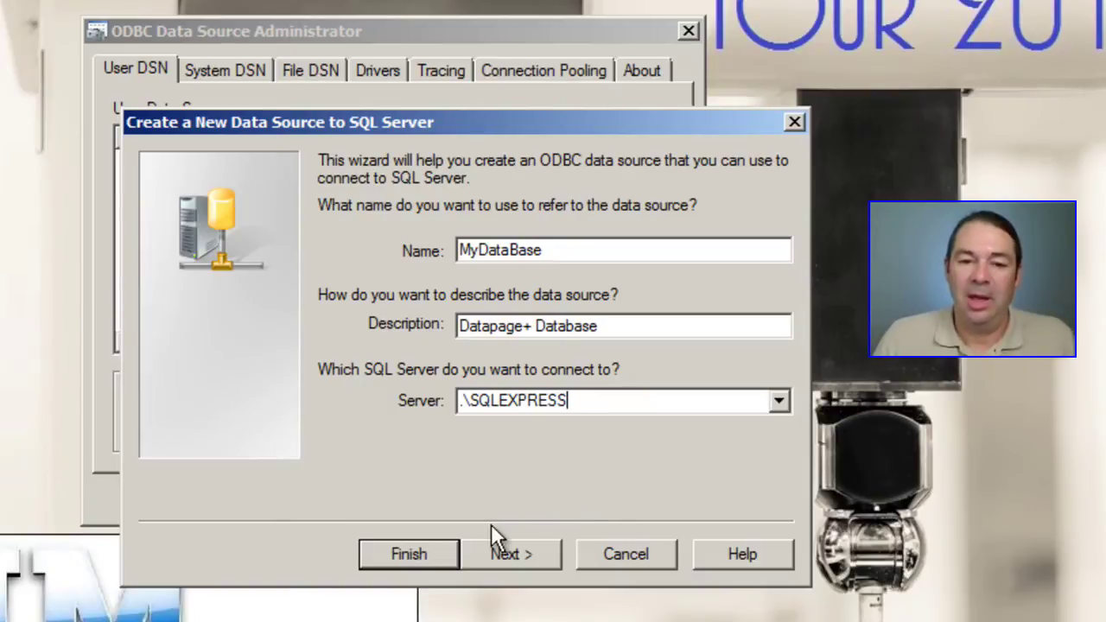
left_click(521, 554)
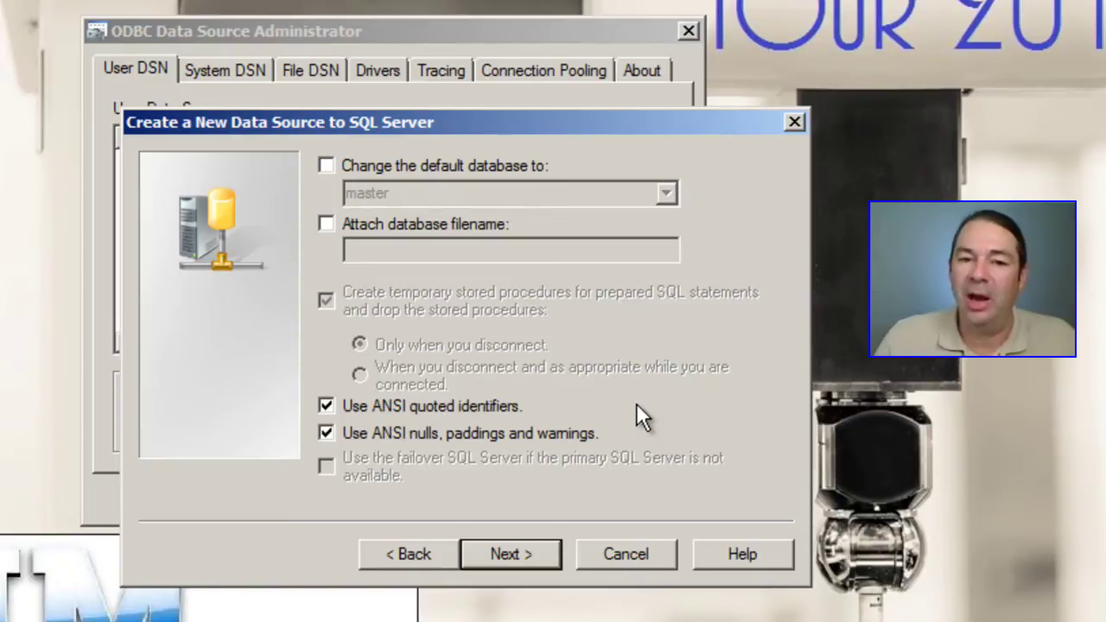
Step: Set GrantDB1 as MyDataBase's default database and finish creating the data source
left_click(326, 165)
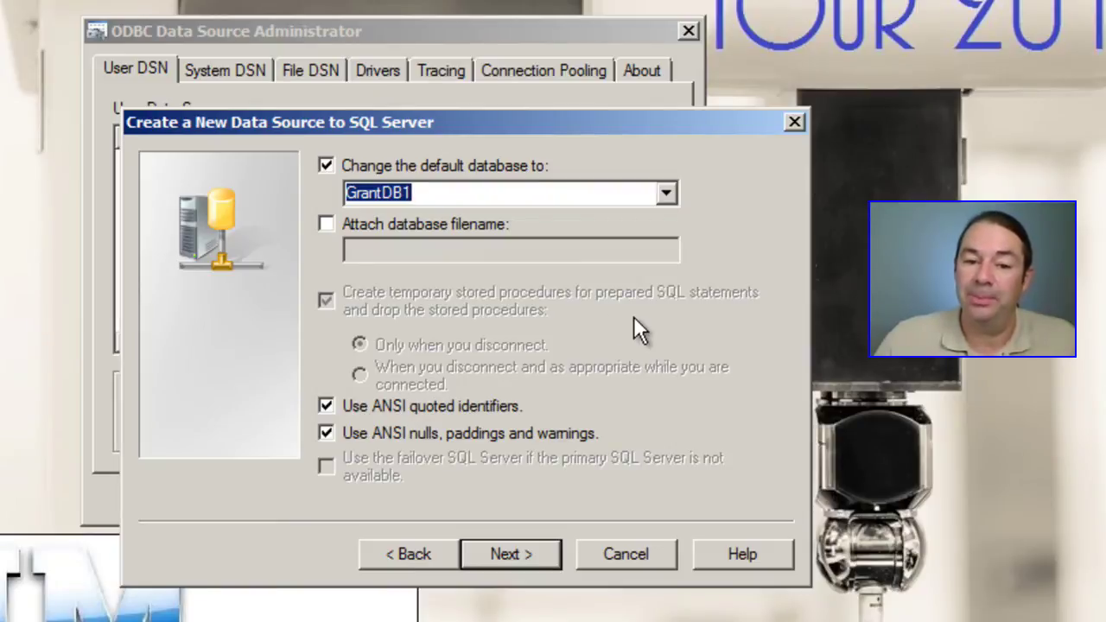
left_click(666, 194)
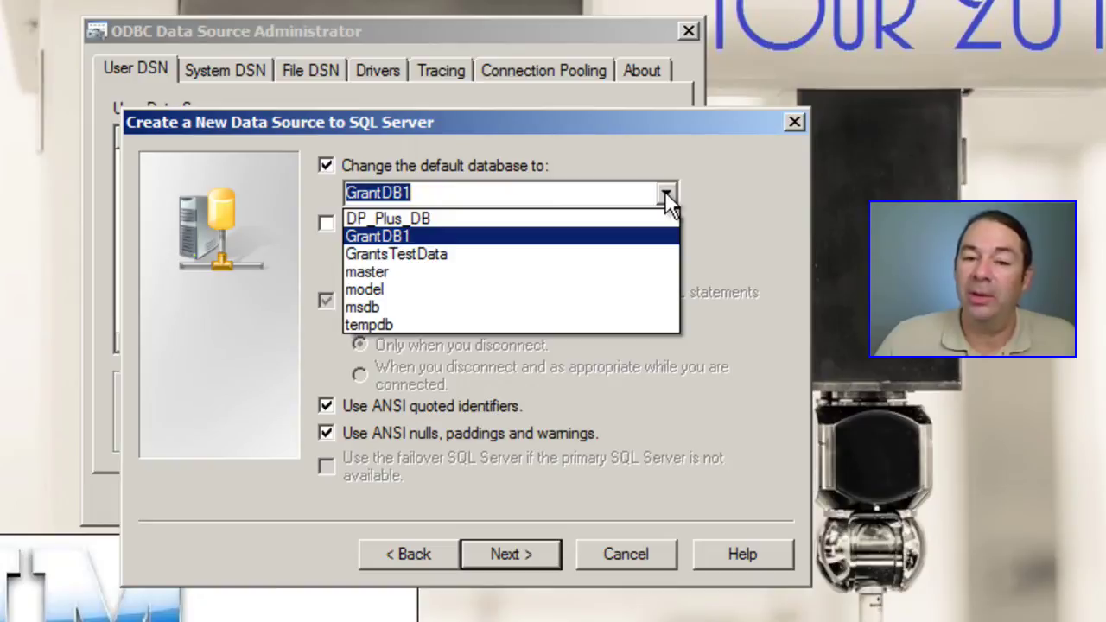
left_click(666, 195)
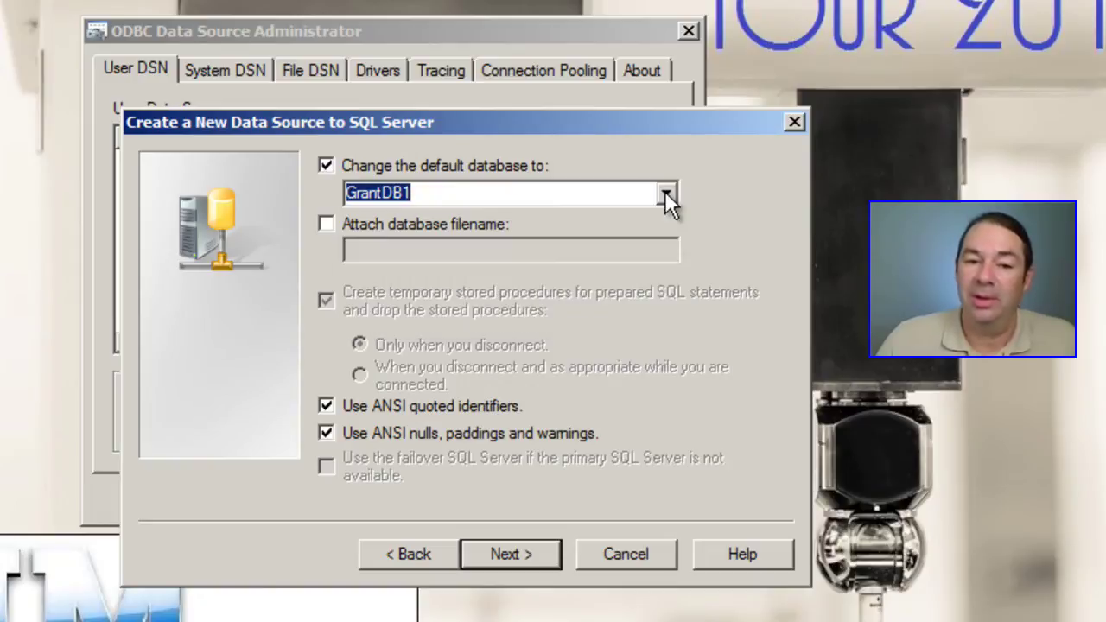
left_click(518, 554)
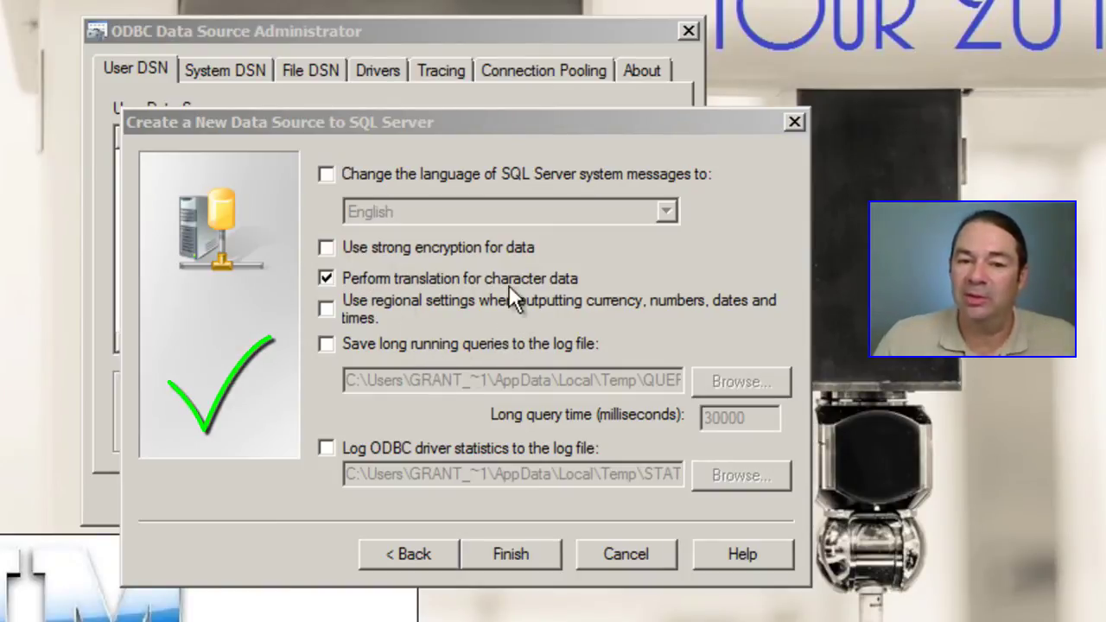
left_click(512, 550)
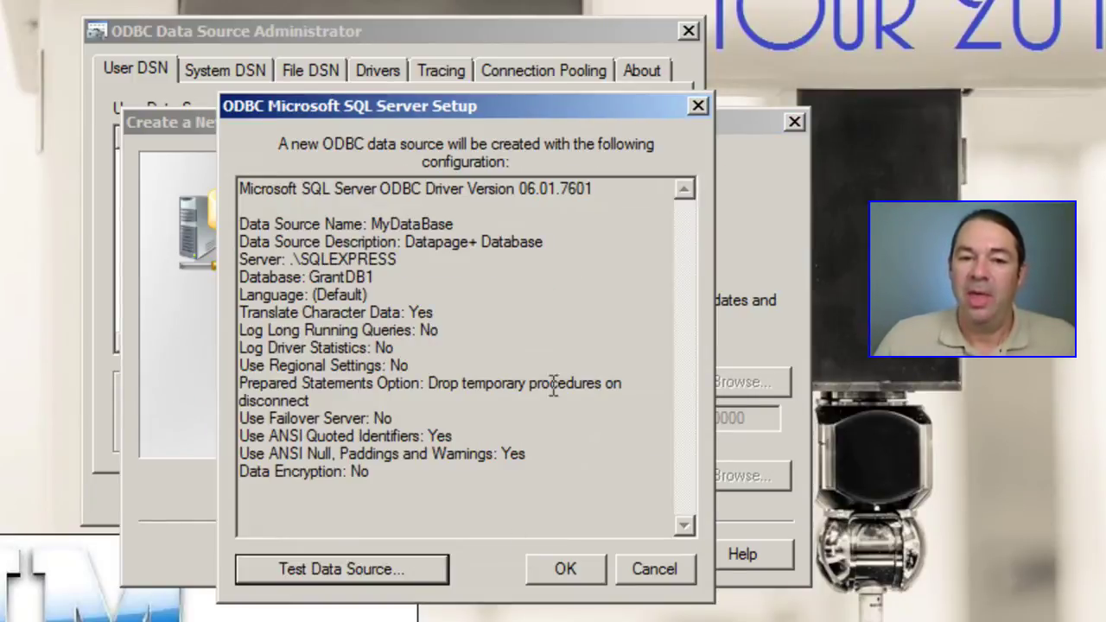
Step: Test the MyDataBase data source connection and close the successful results
left_click(358, 565)
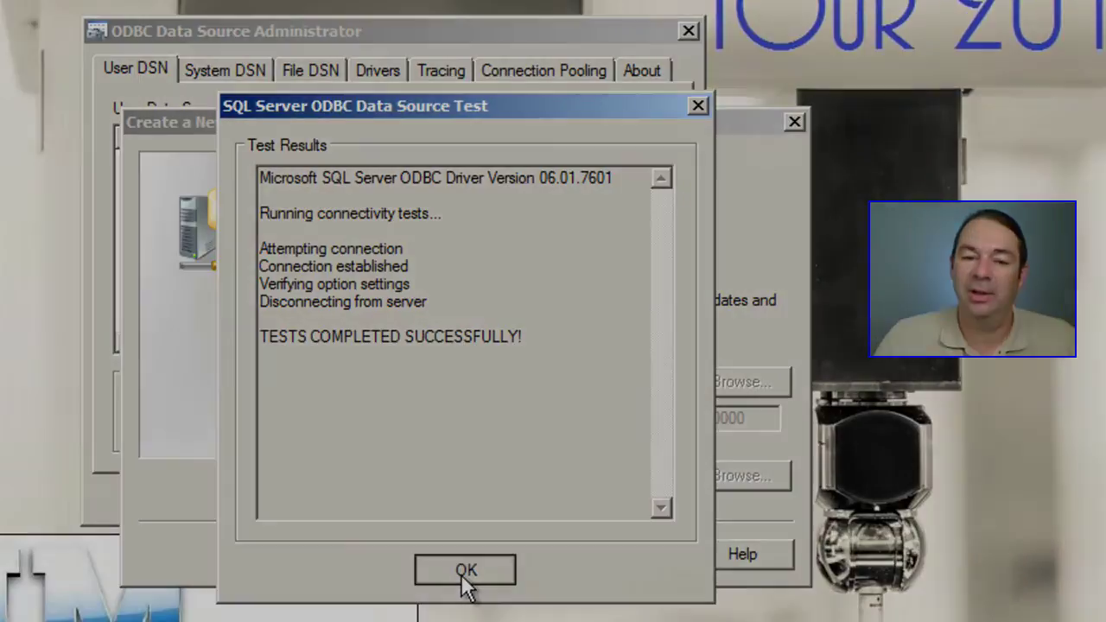
left_click(461, 573)
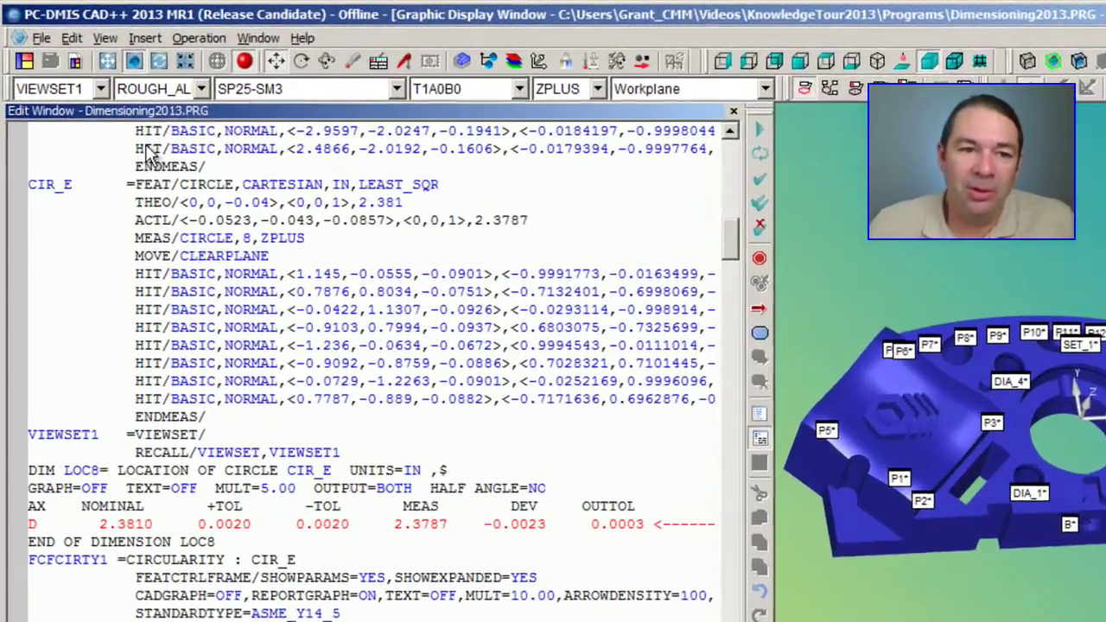
Step: Insert a Statistics command using data source GrantDB1, verified with a successful connection test
left_click(144, 38)
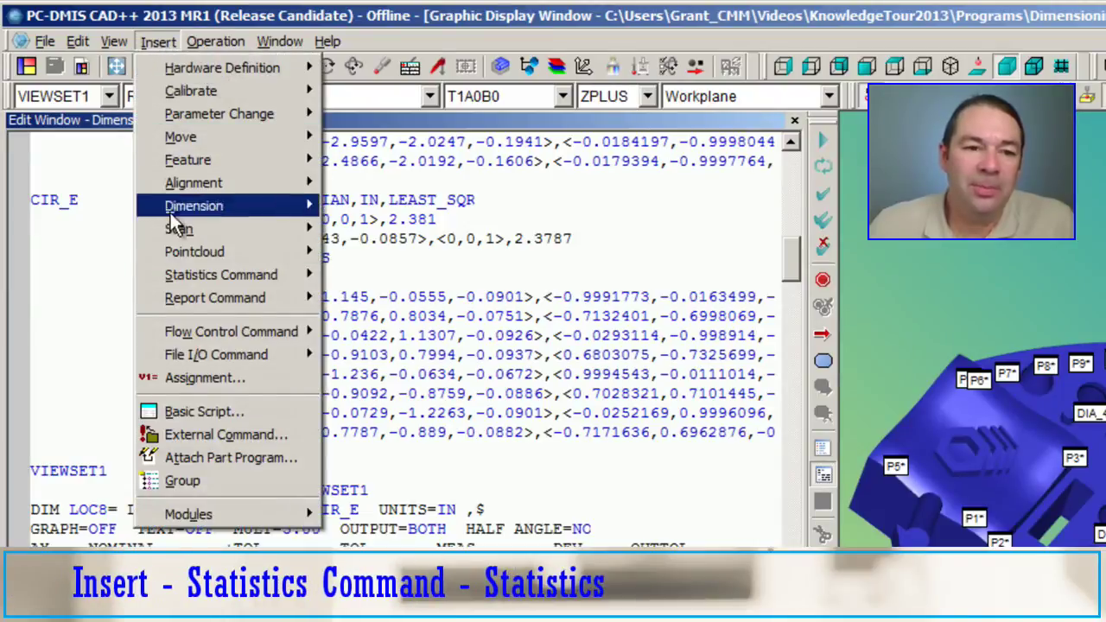
mouse_move(217, 282)
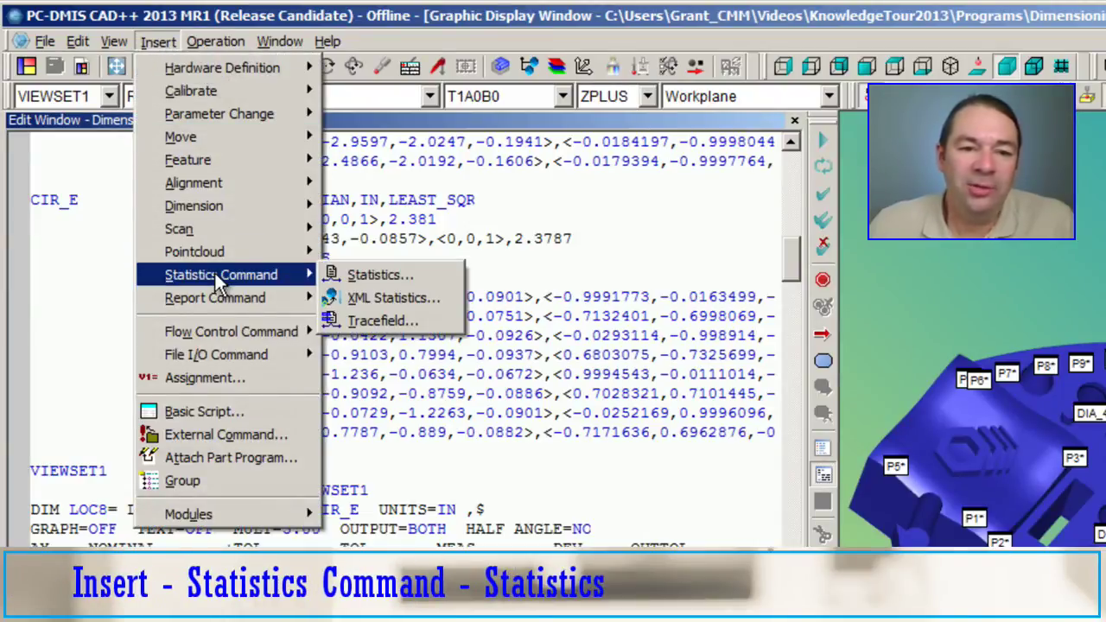
left_click(358, 275)
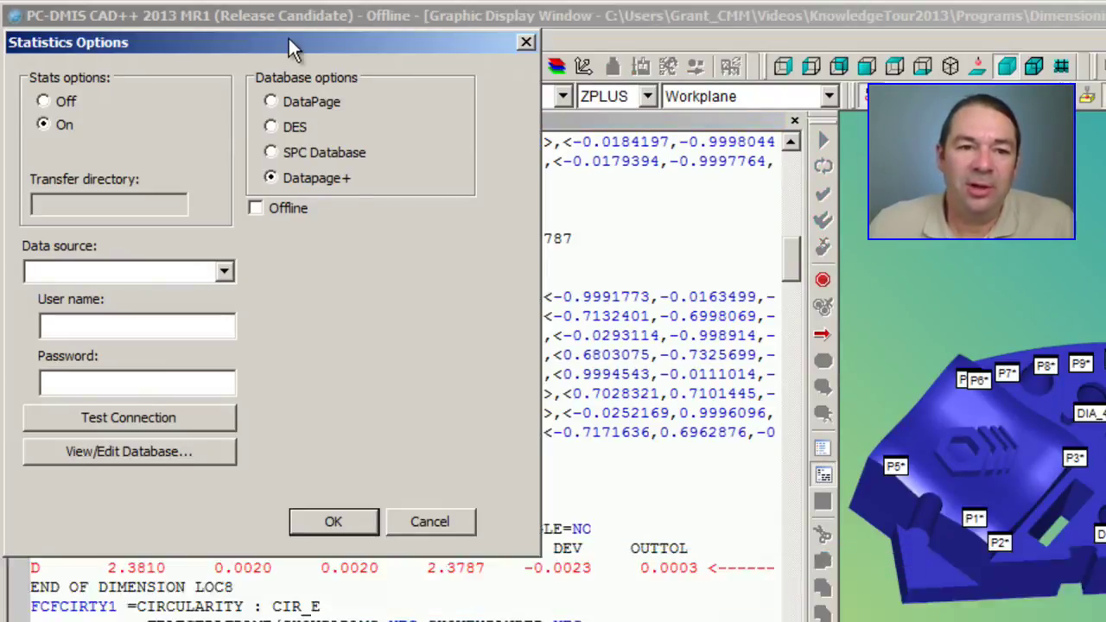
left_click_drag(288, 36, 306, 143)
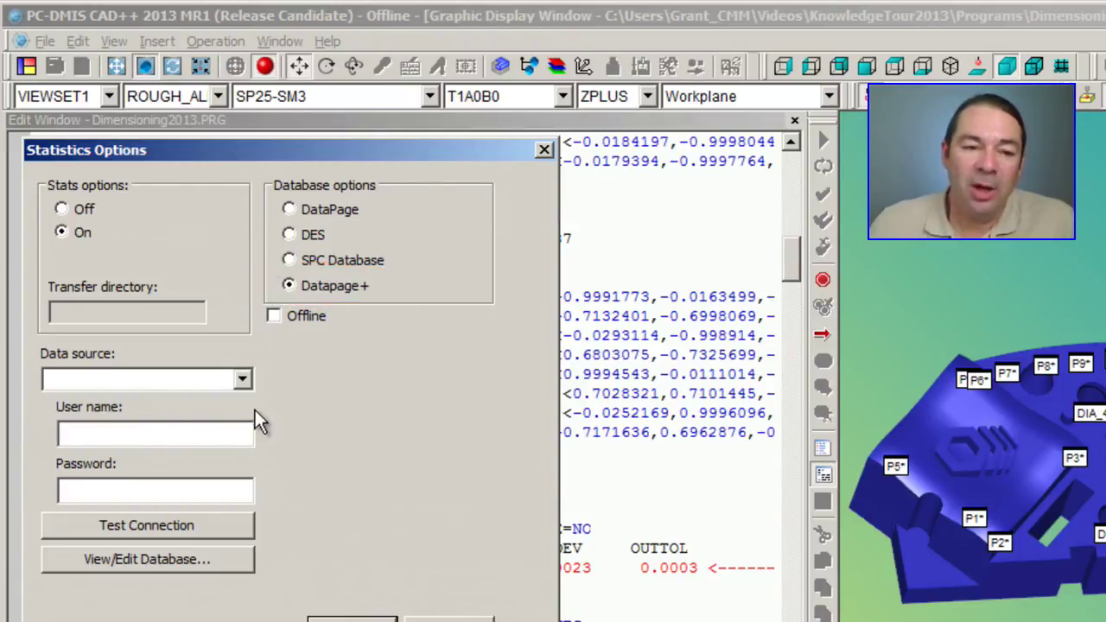
left_click(244, 380)
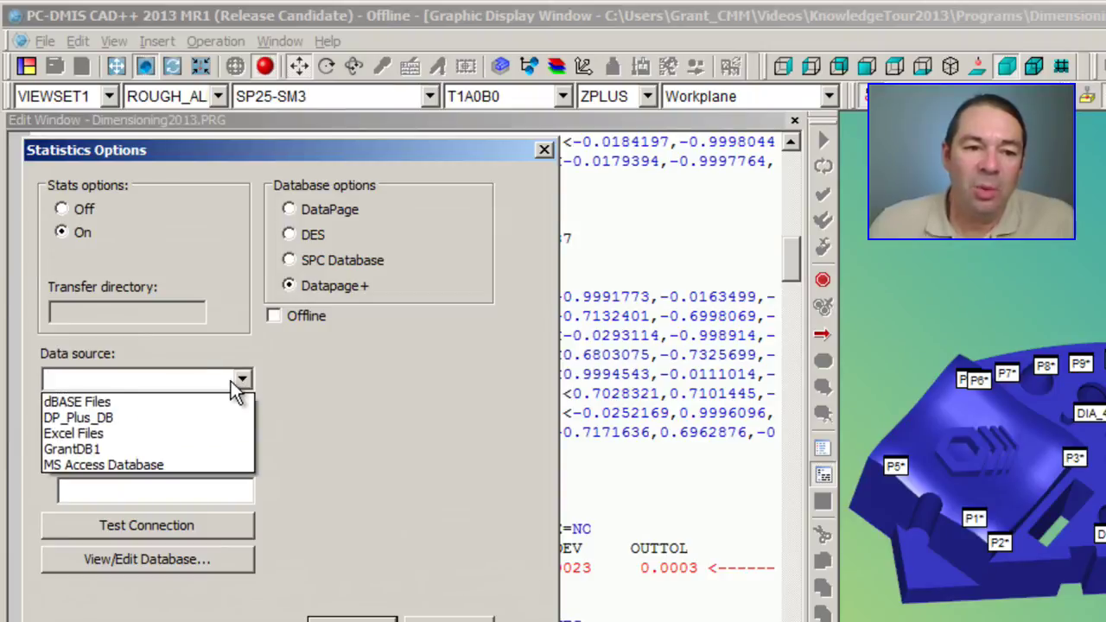
left_click(87, 449)
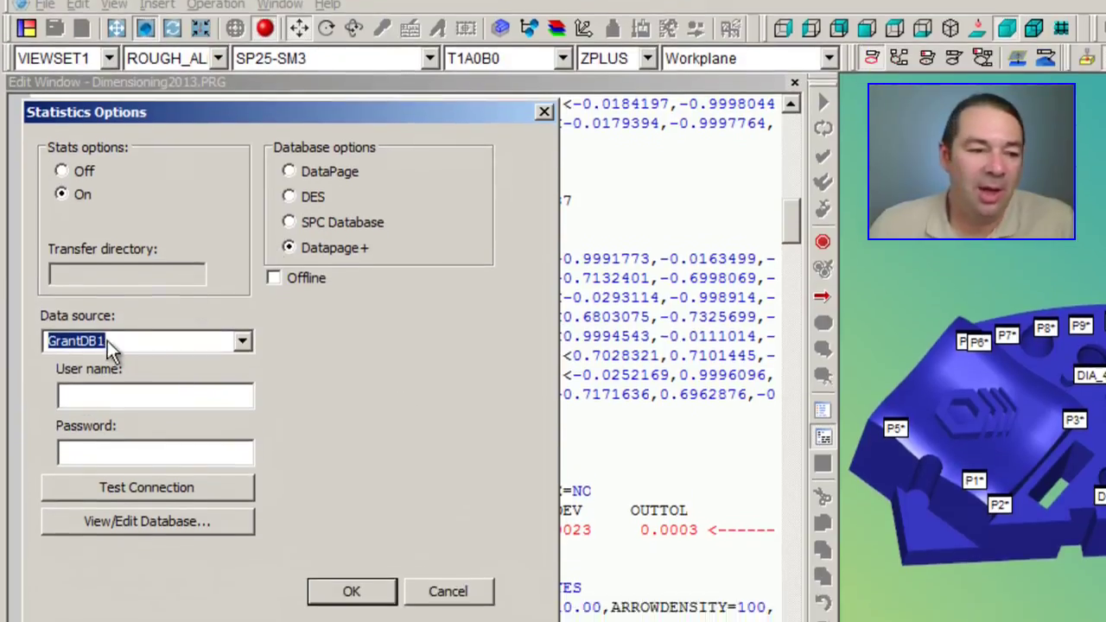
left_click(152, 479)
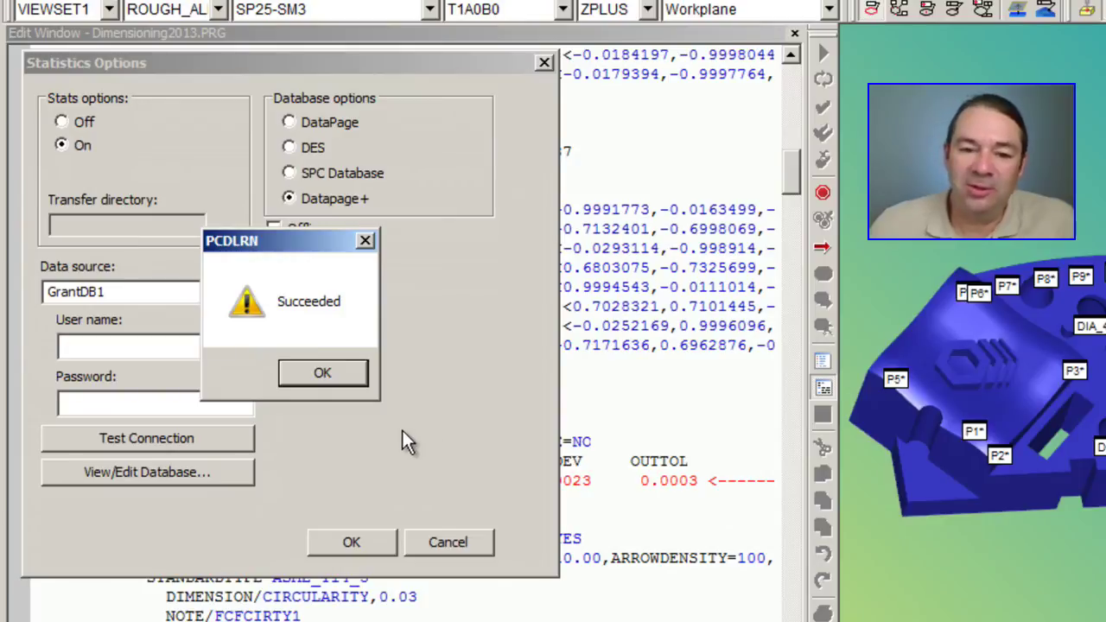
left_click(321, 370)
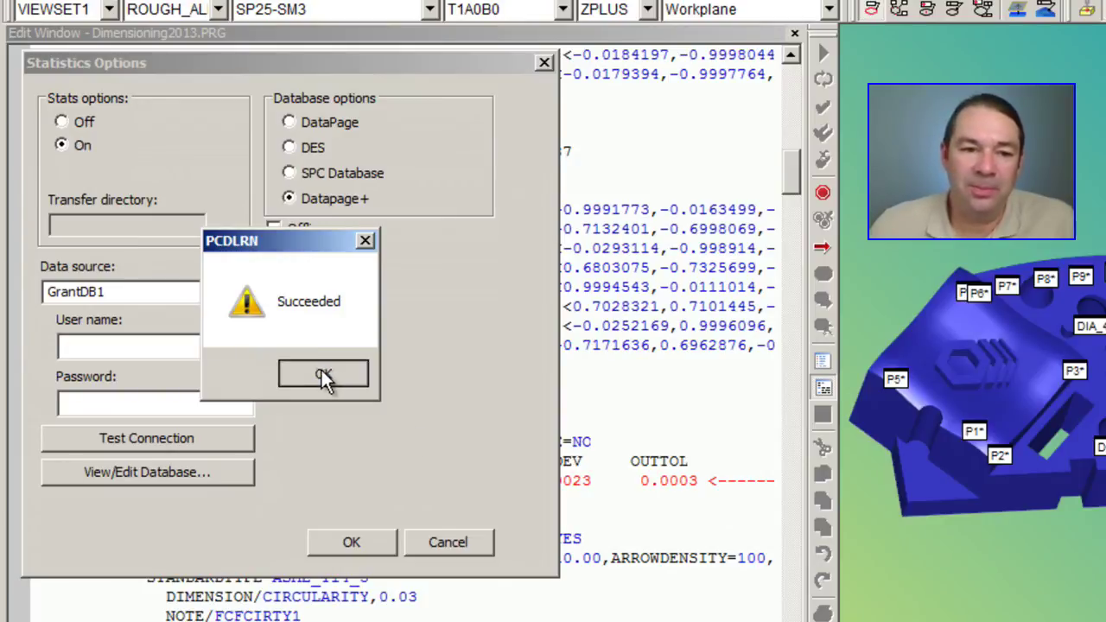
left_click(368, 545)
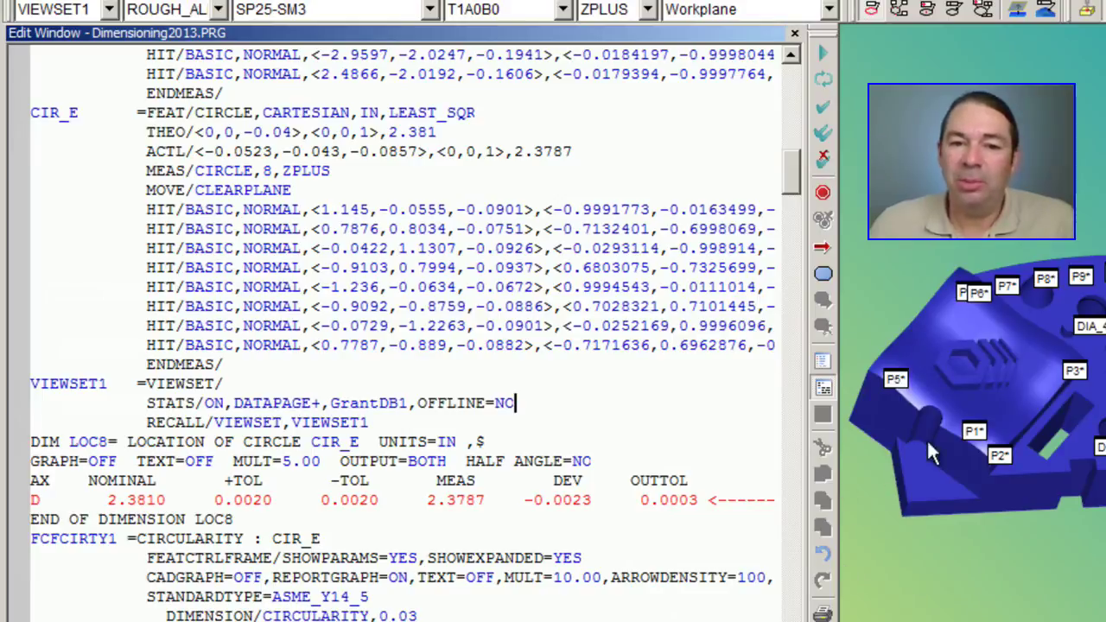
Step: Run the part program and save its 13 statistics to the database
left_click(819, 57)
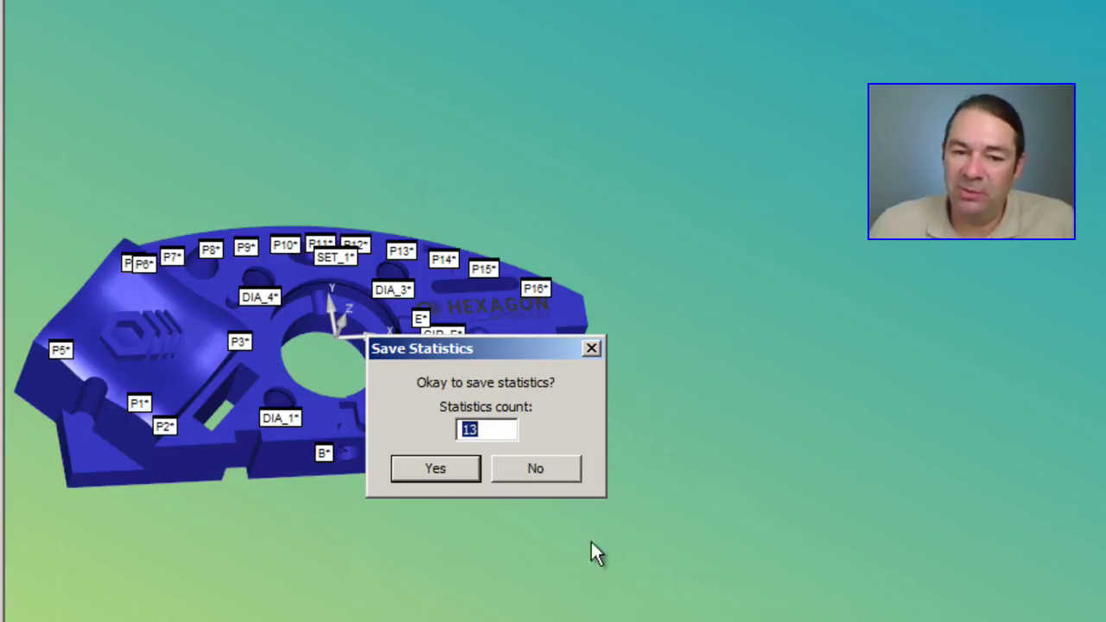
left_click(444, 470)
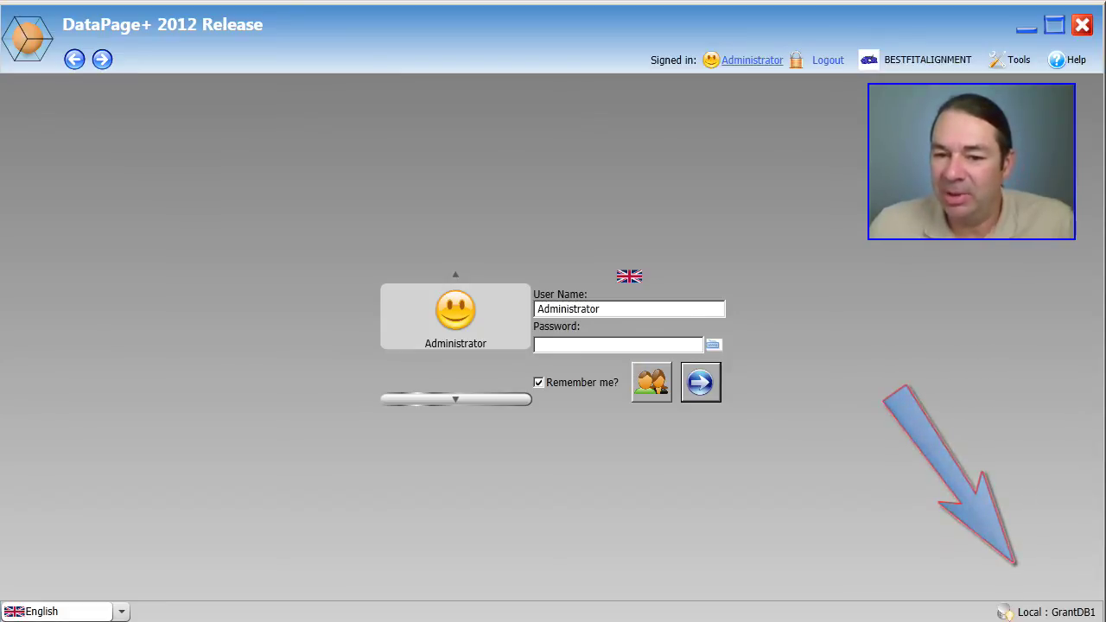
Step: Log in to DataPage+ with the account password and open the BESTFITALIGNMENT part from All Parts
left_click(563, 343)
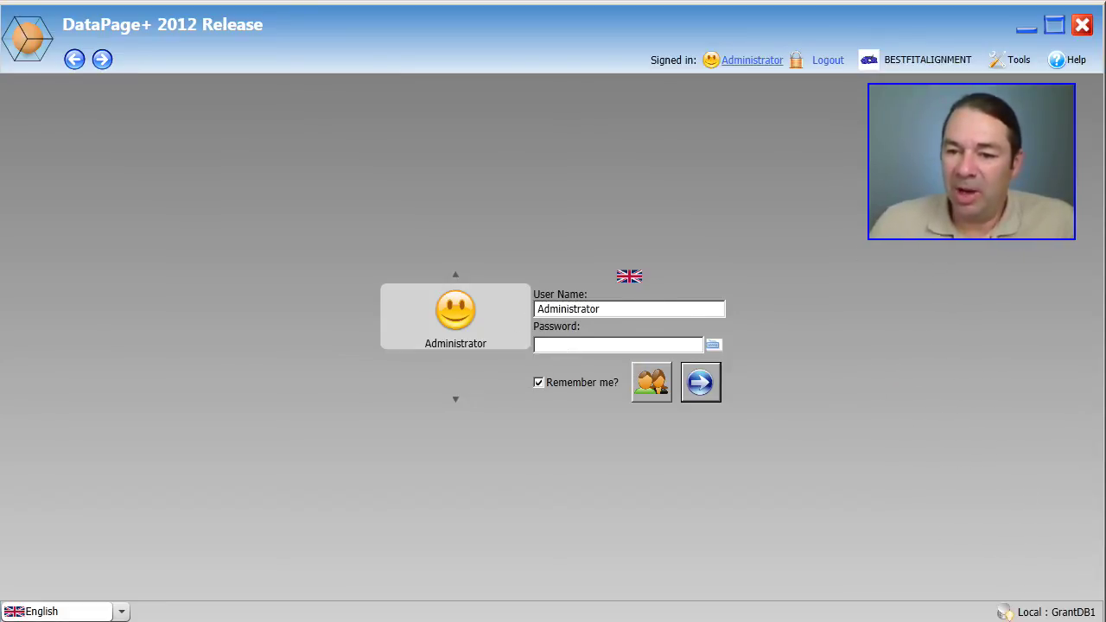
type("••••")
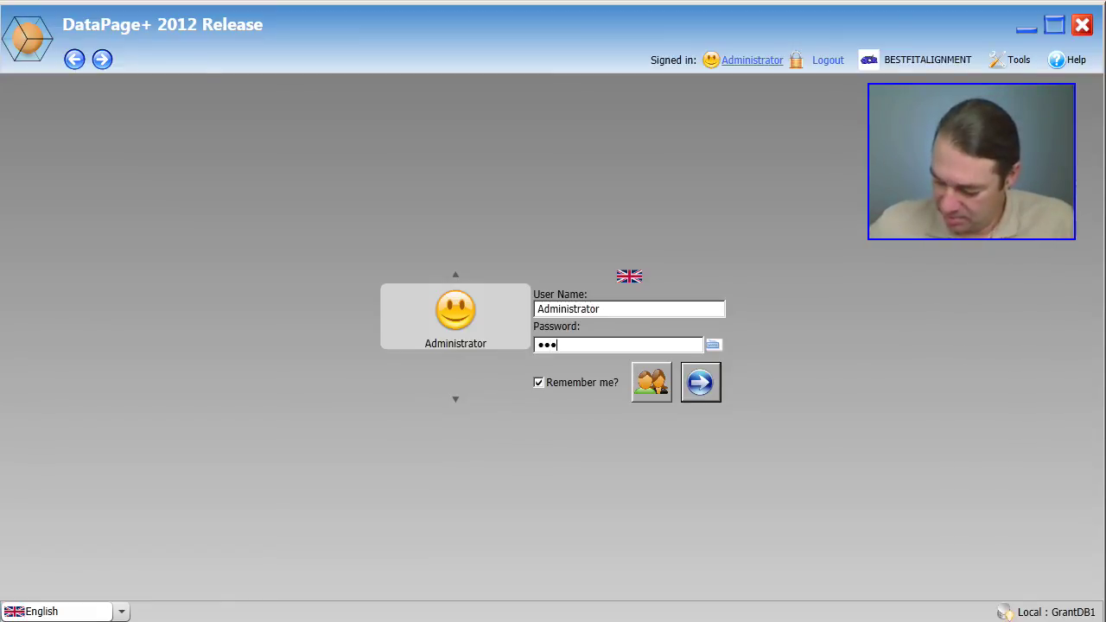
key("Return")
left_click(48, 110)
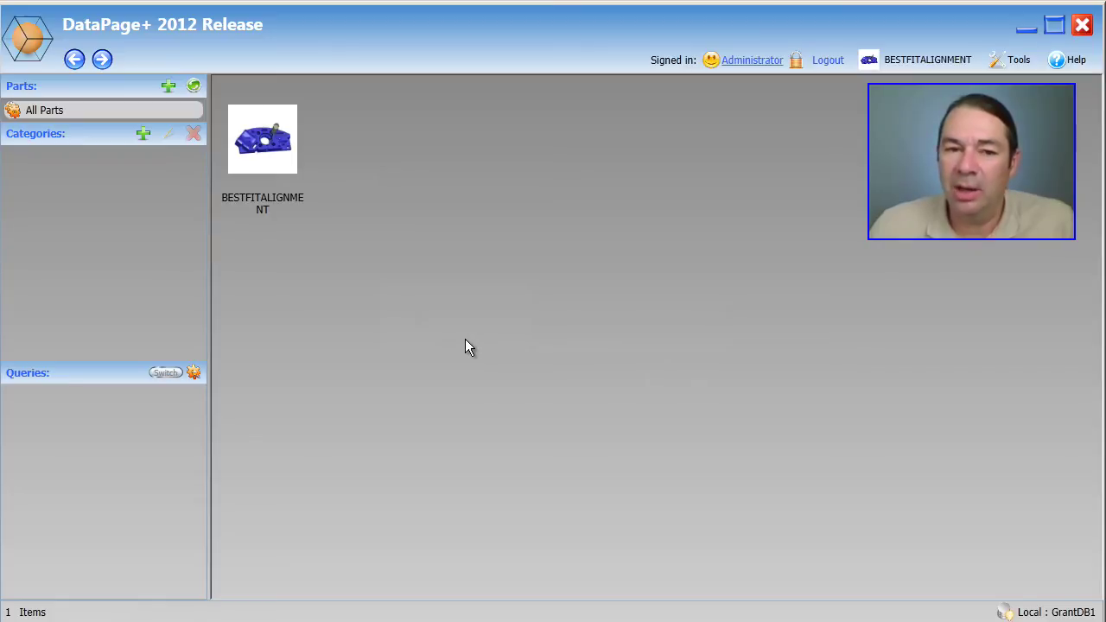
double_click(255, 140)
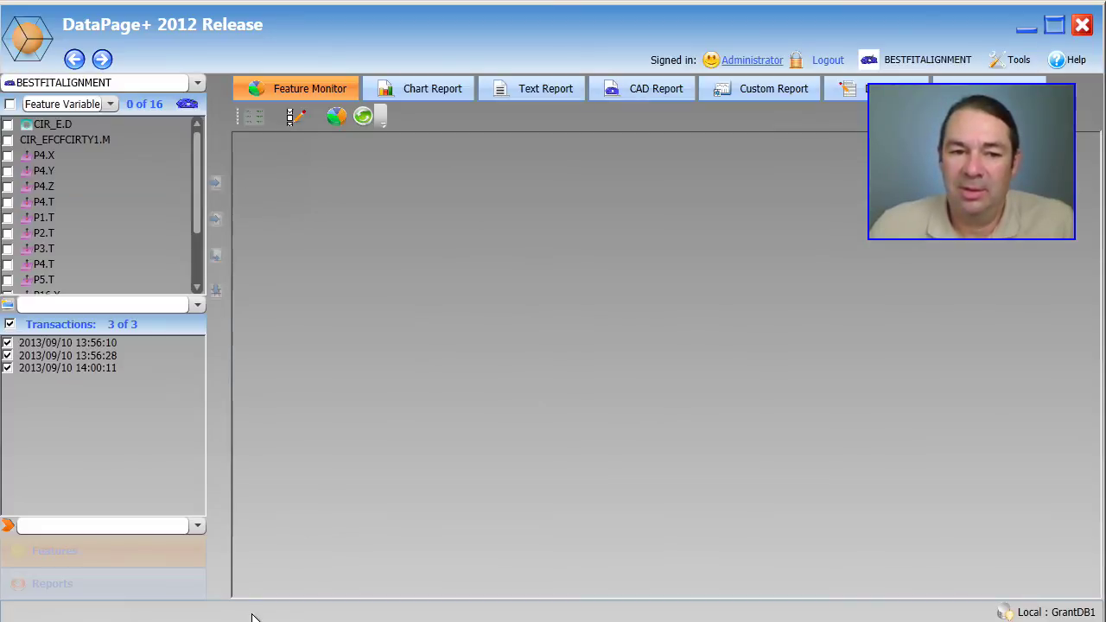